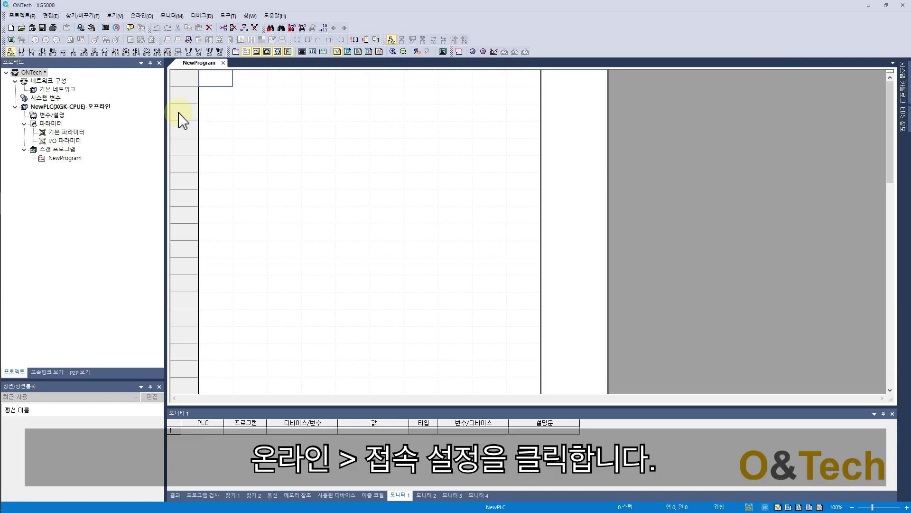
Set the PLC connection method to USB, check its USB driver details, and apply the connection settings
click(142, 17)
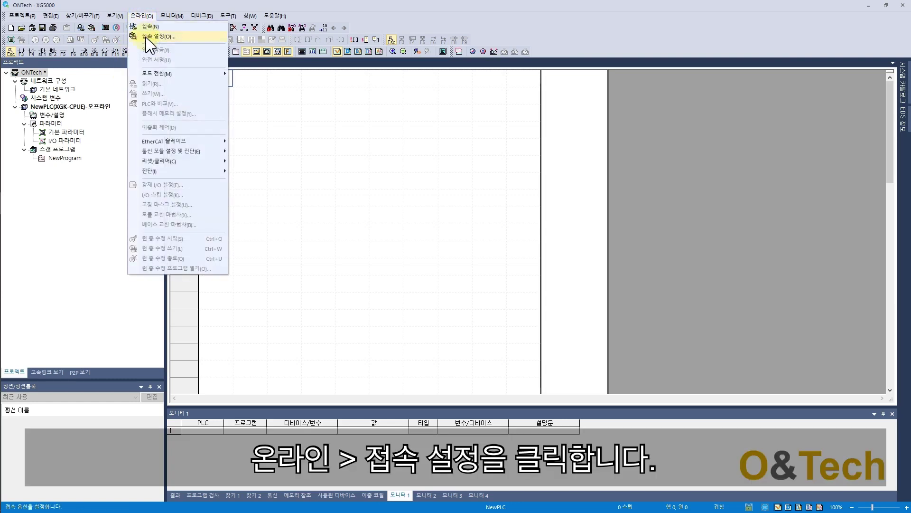
click(150, 38)
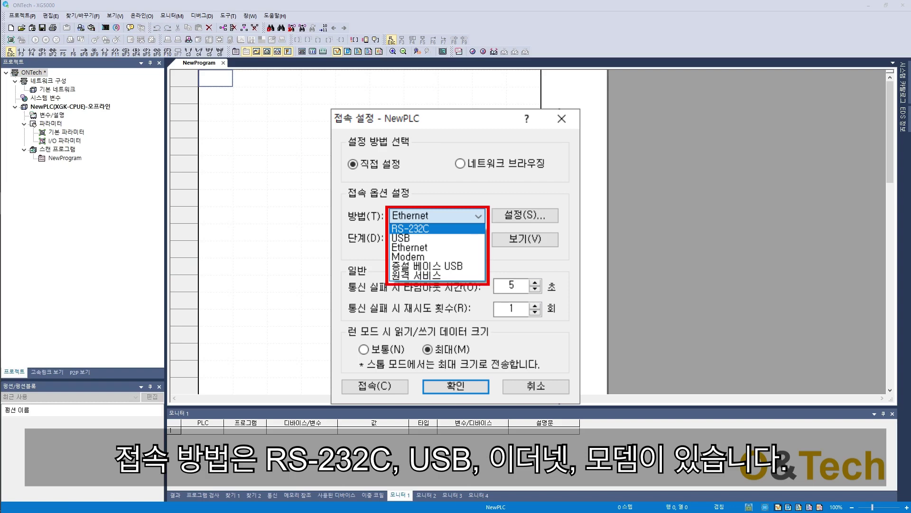
click(401, 237)
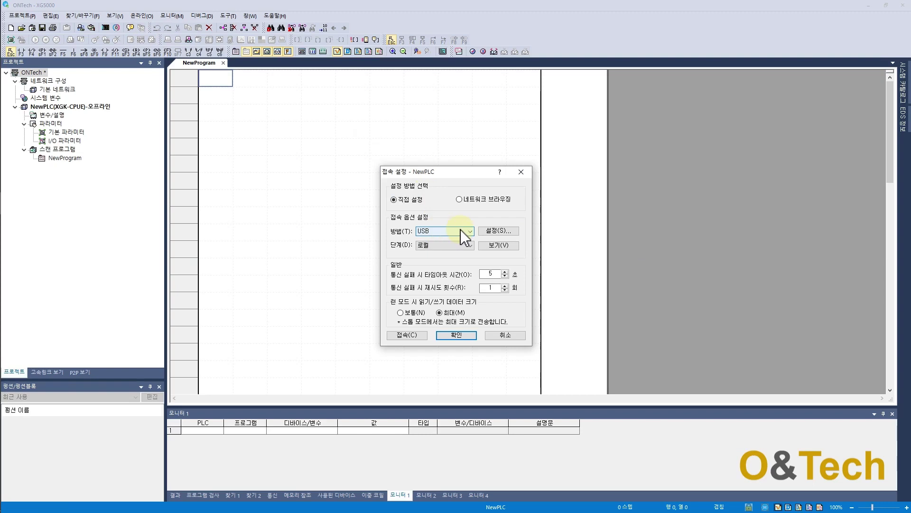
click(496, 232)
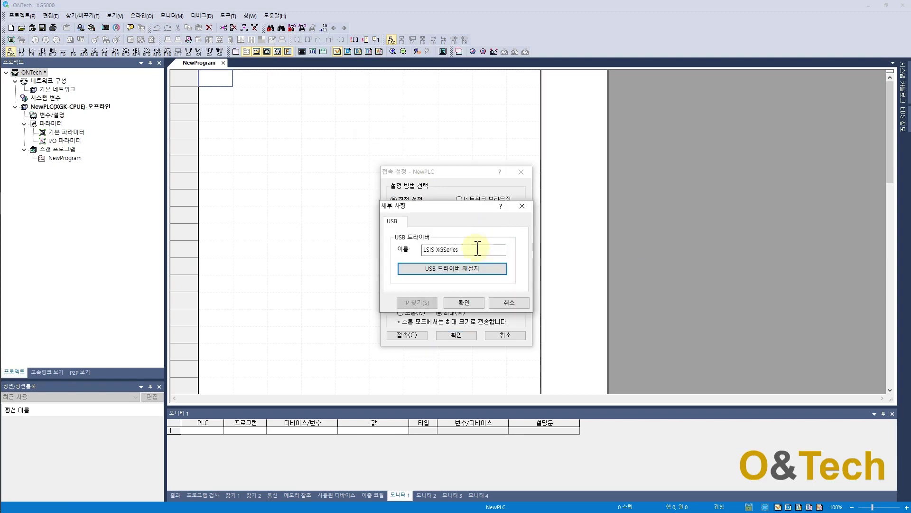
click(468, 303)
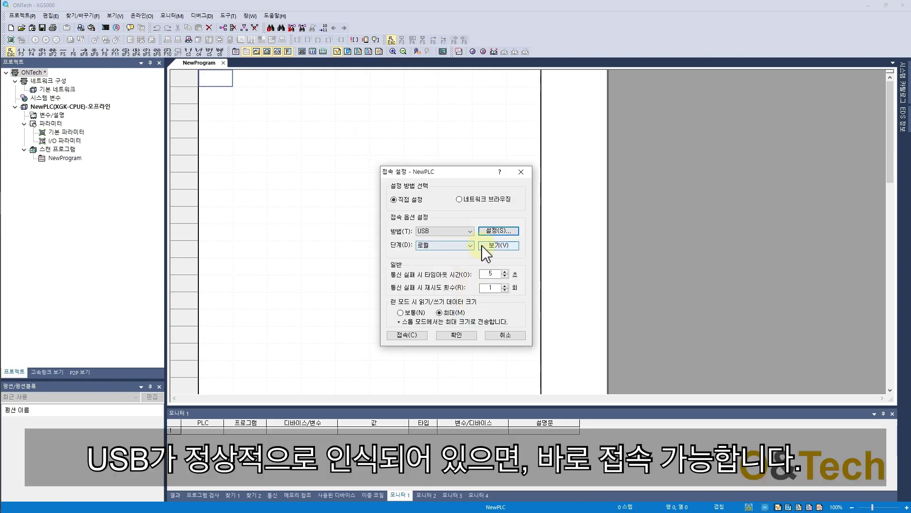
click(456, 337)
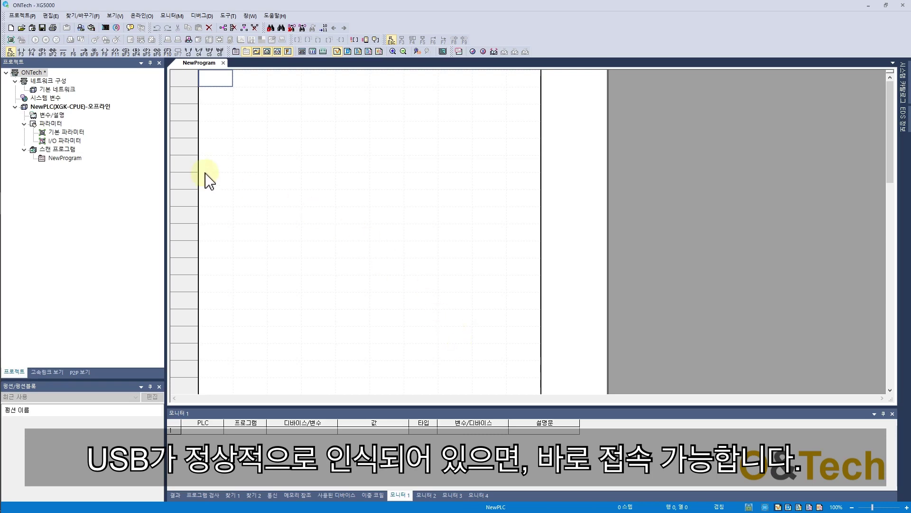
Connect to the PLC over the configured USB link and dismiss the error/warning report
click(143, 16)
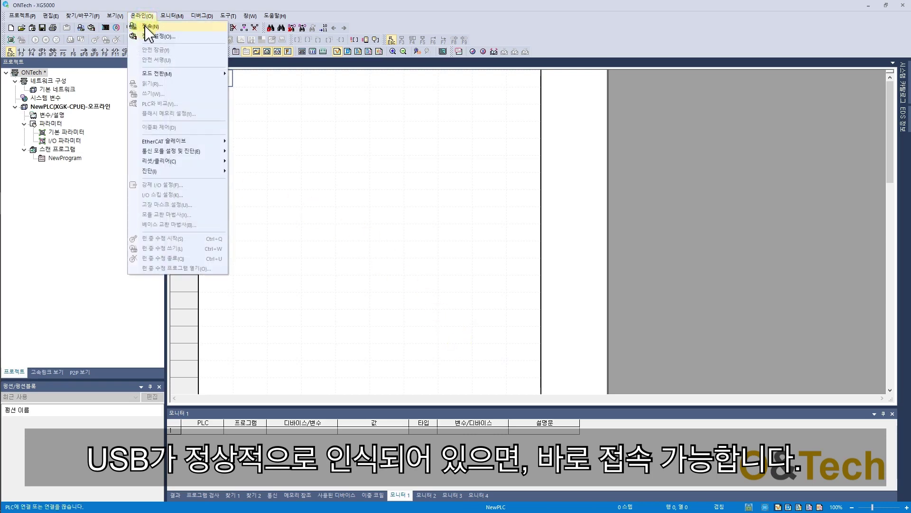
click(149, 26)
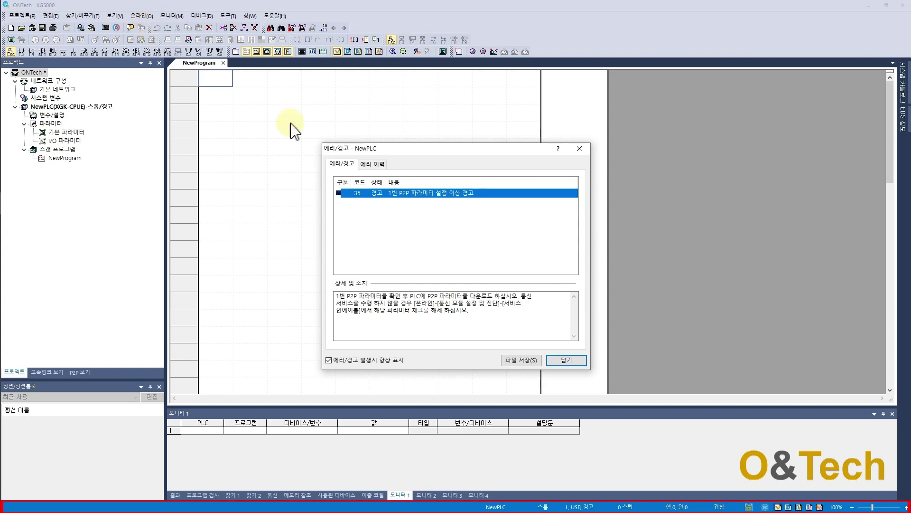
click(566, 362)
Disable the P2P(EIP) 1 communication service on the connected PLC
click(143, 16)
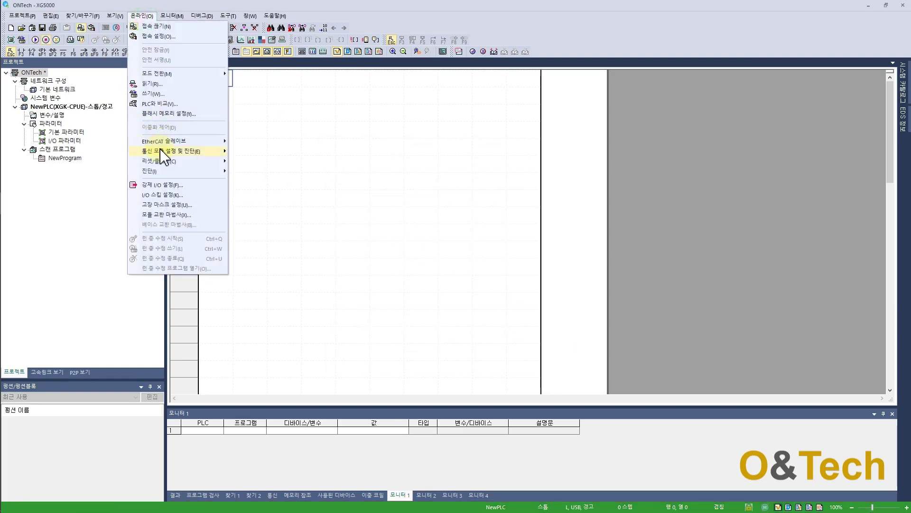
click(244, 152)
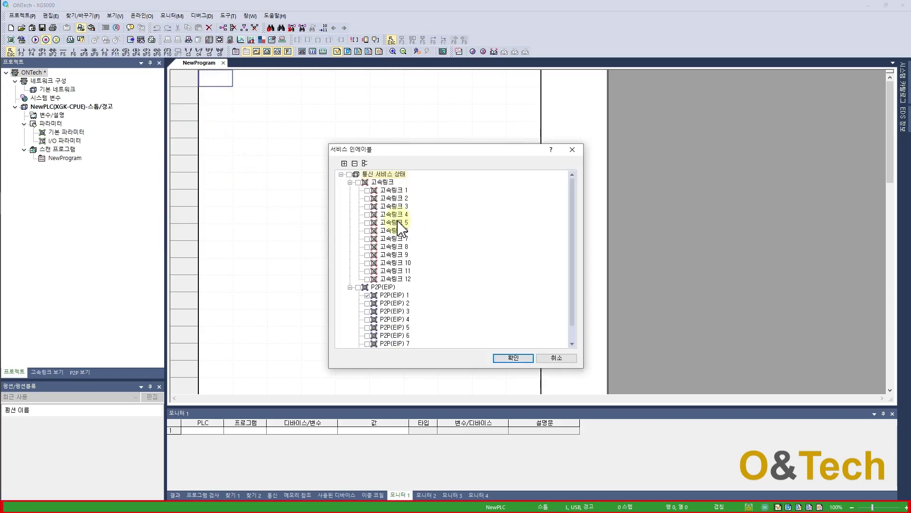
click(367, 294)
click(498, 357)
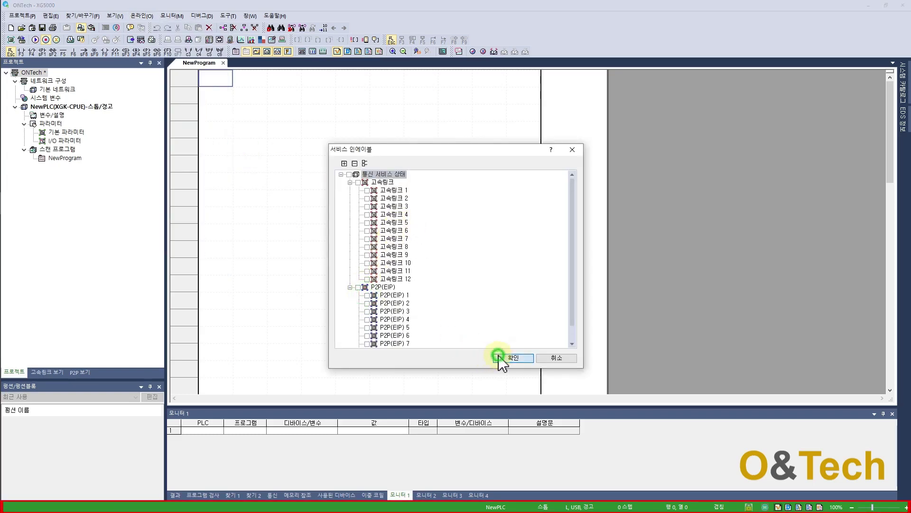
key(Return)
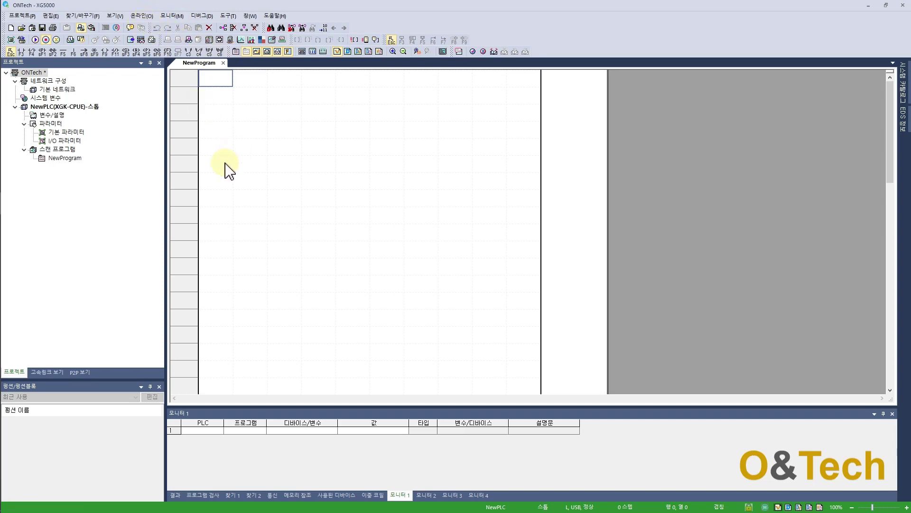
Switch the PLC to Run mode, dismiss the error report, and return it to Stop mode
click(44, 40)
key(Return)
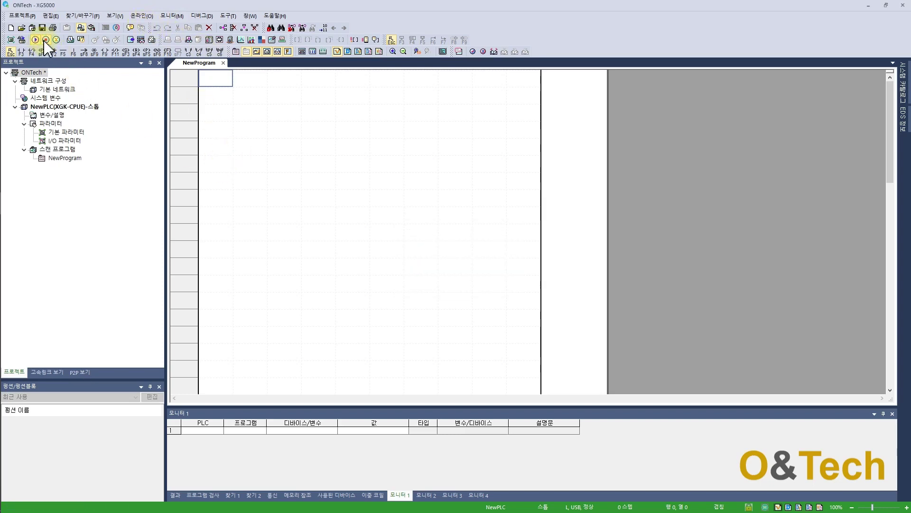
click(566, 360)
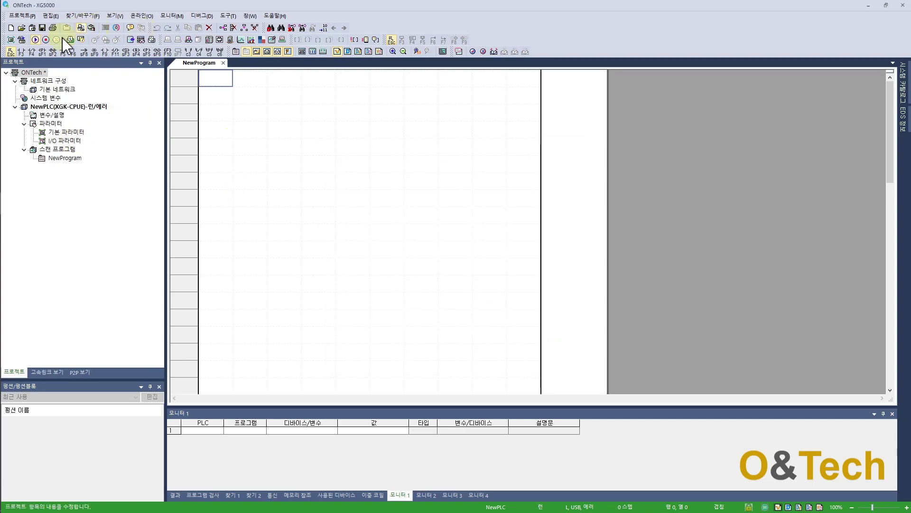
click(46, 39)
key(Return)
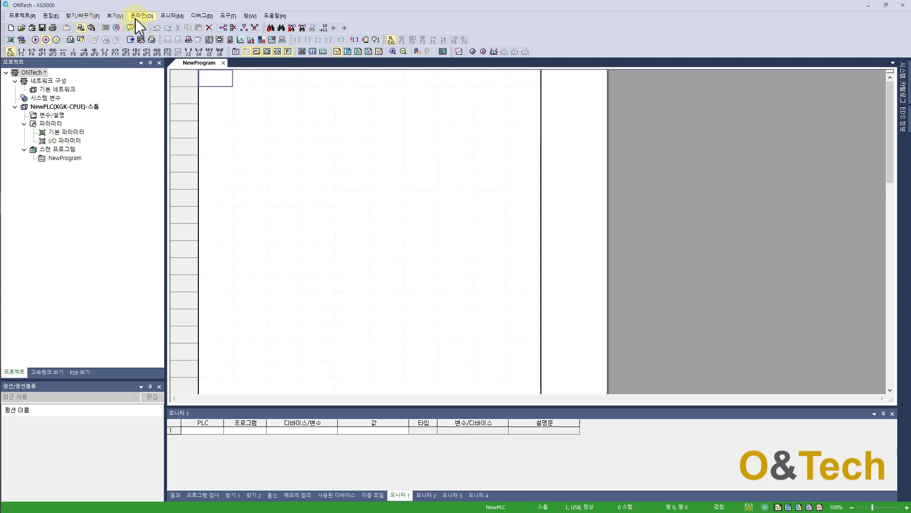
Synchronize the PLC's I/O parameters with the actually installed modules through the I/O information diagnostics
click(139, 17)
mouse_move(179, 163)
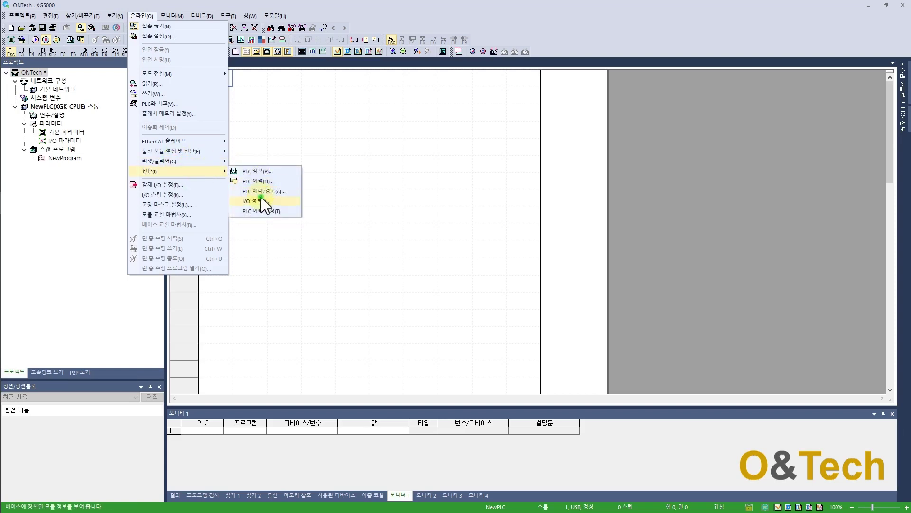
click(290, 218)
click(451, 333)
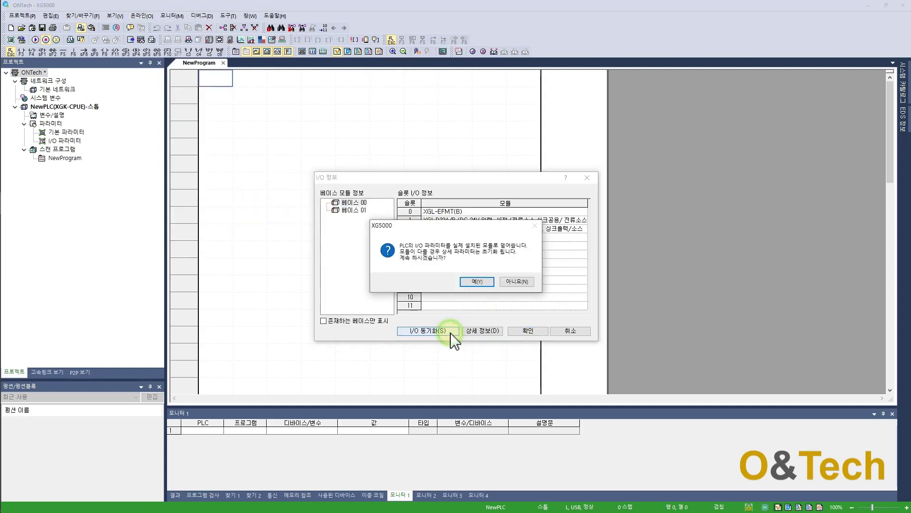
key(Return)
key(Return)
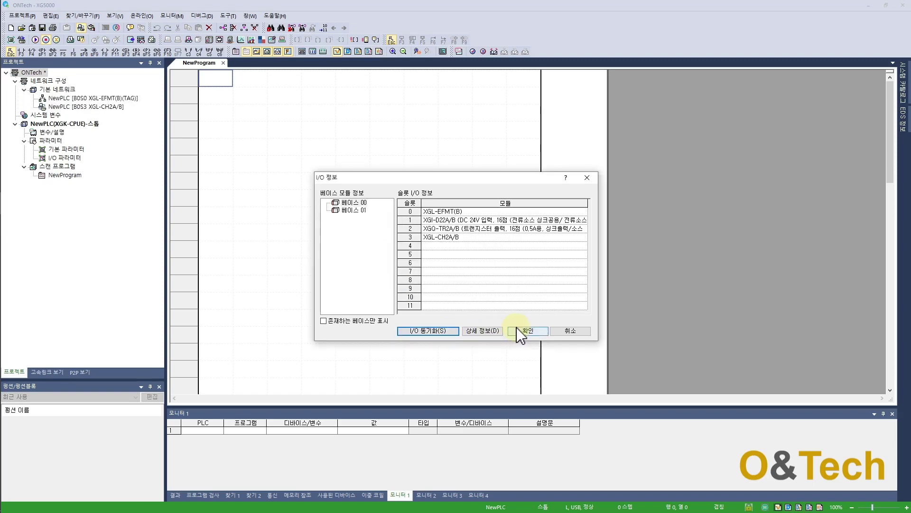
click(528, 331)
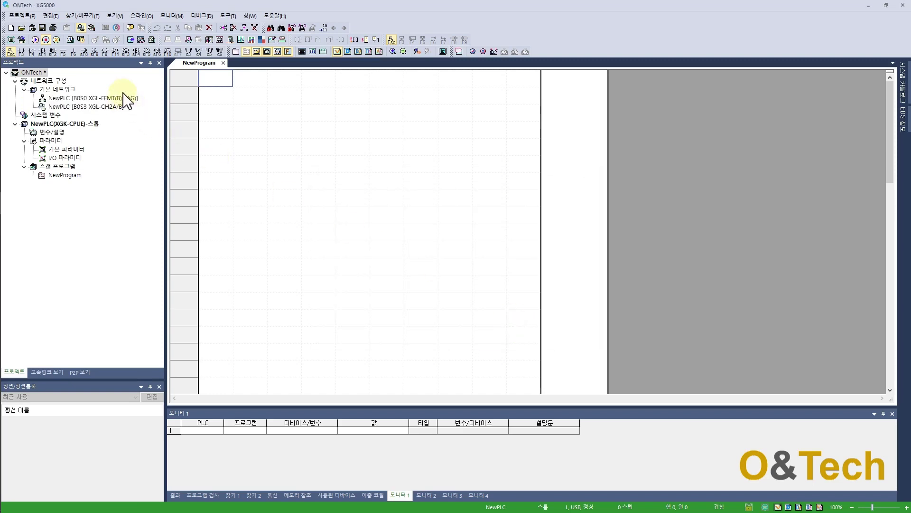
Insert an END instruction at row 5, column 0 of the NewProgram ladder
click(218, 164)
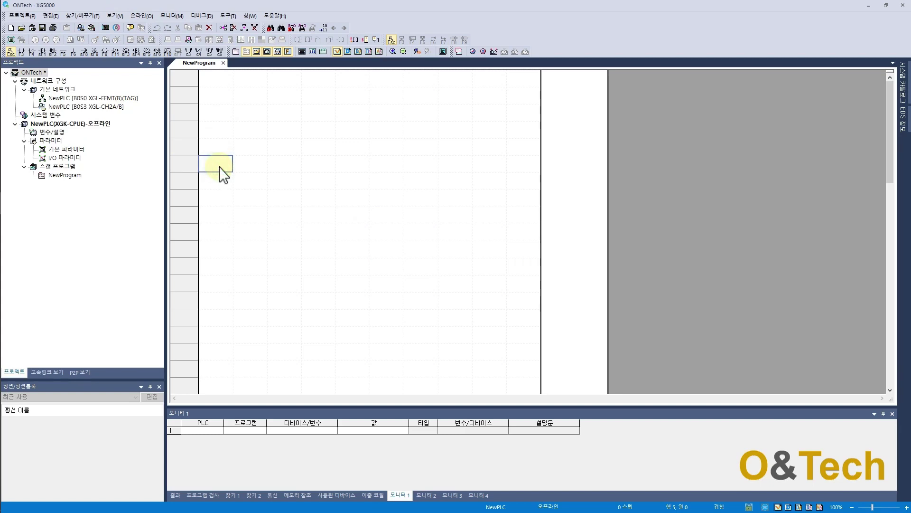
key(F10)
text(END)
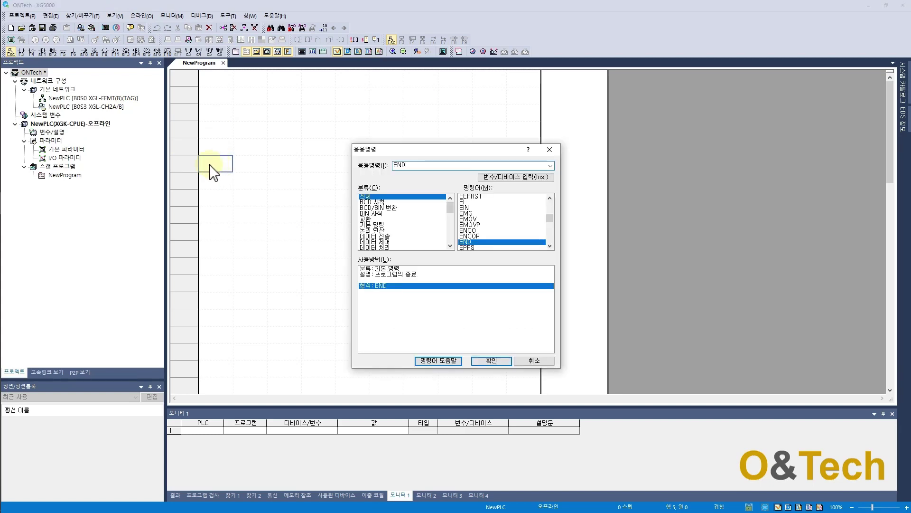
key(Return)
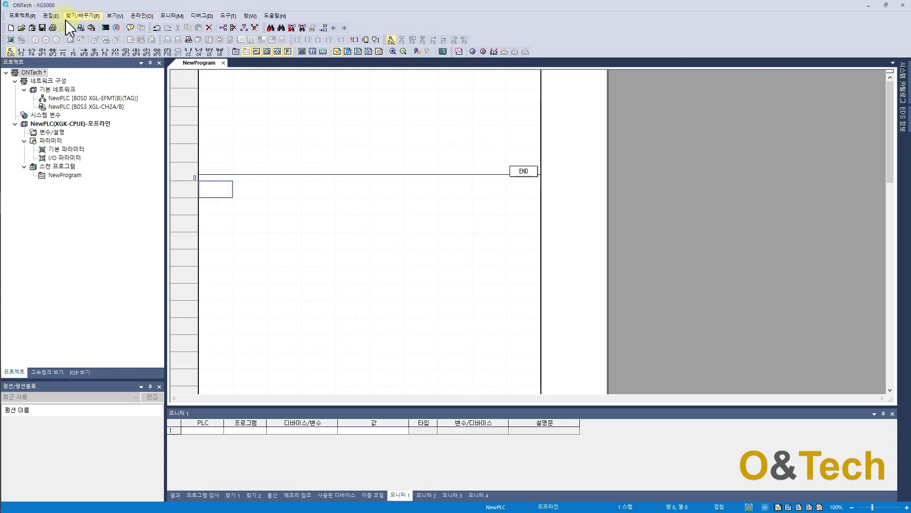
Select the first ladder cell and reconnect to the PLC
click(220, 79)
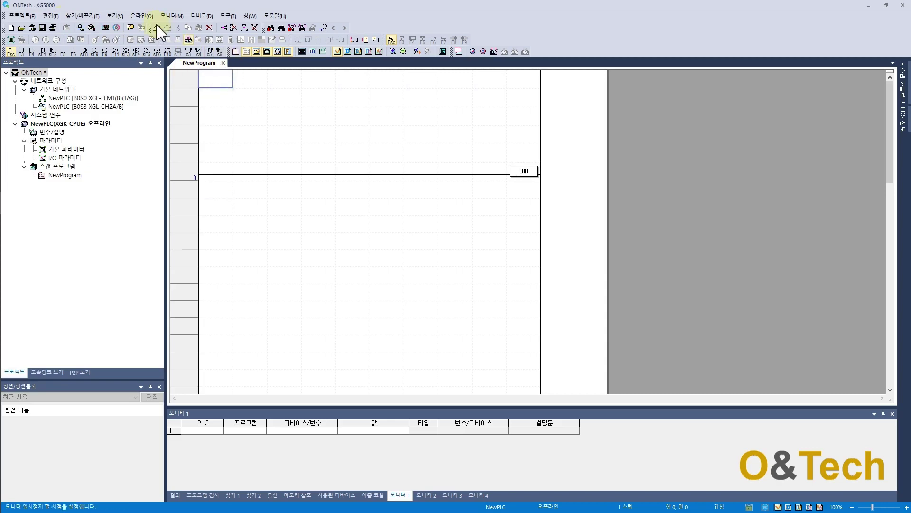
click(145, 18)
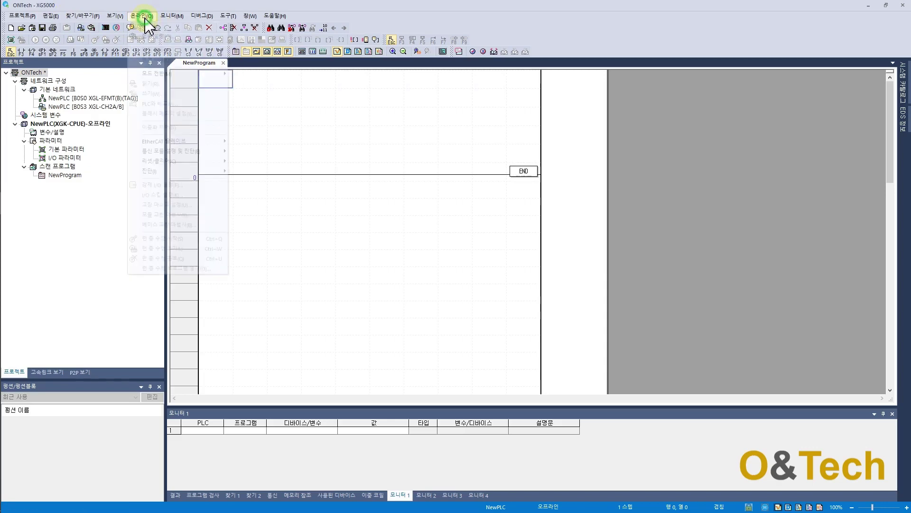
click(143, 25)
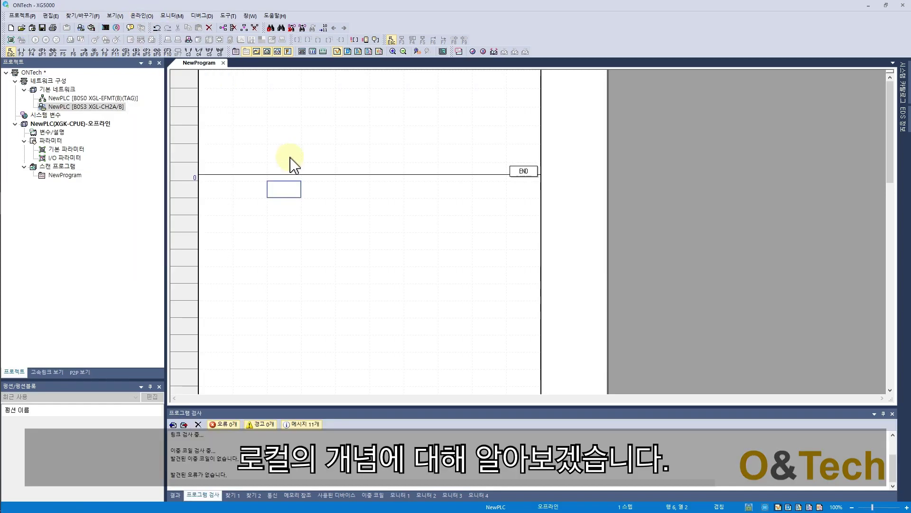
Change the connection method to RS-232C with the local stage, then check its detailed port settings and close them
click(143, 16)
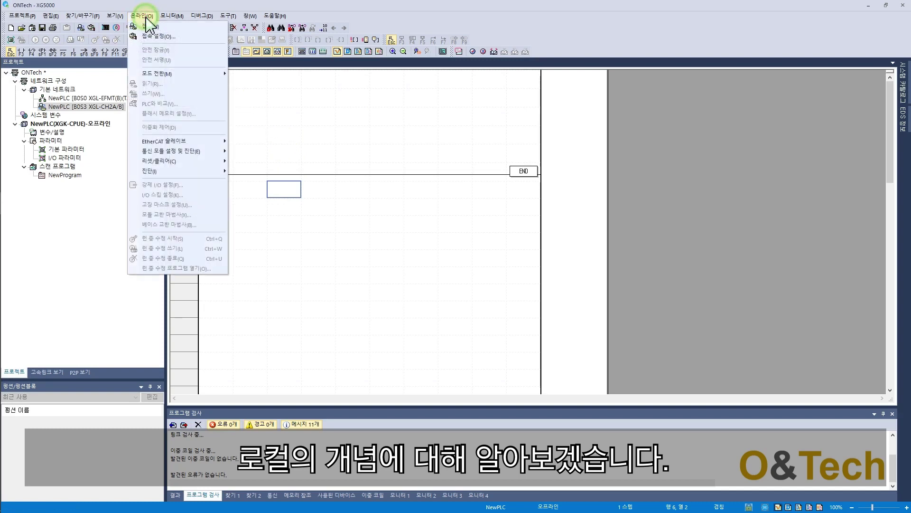
click(150, 36)
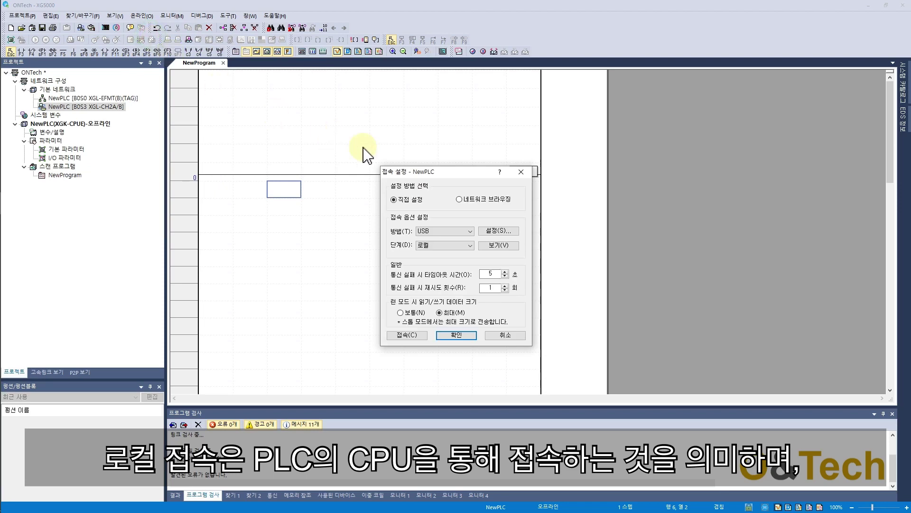
click(454, 231)
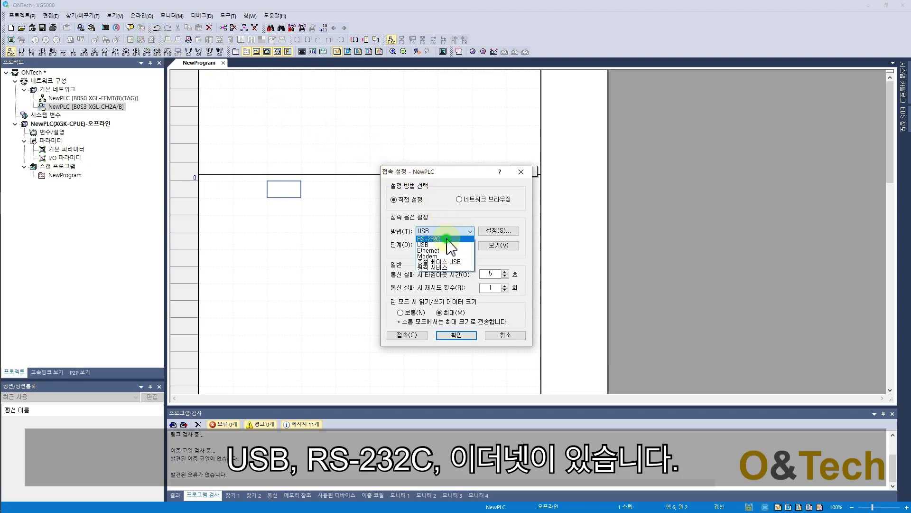
click(447, 239)
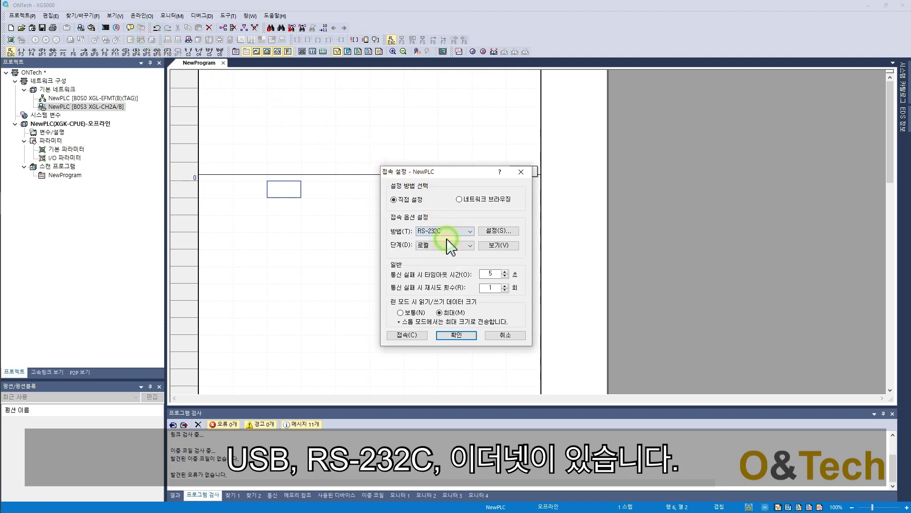
click(498, 231)
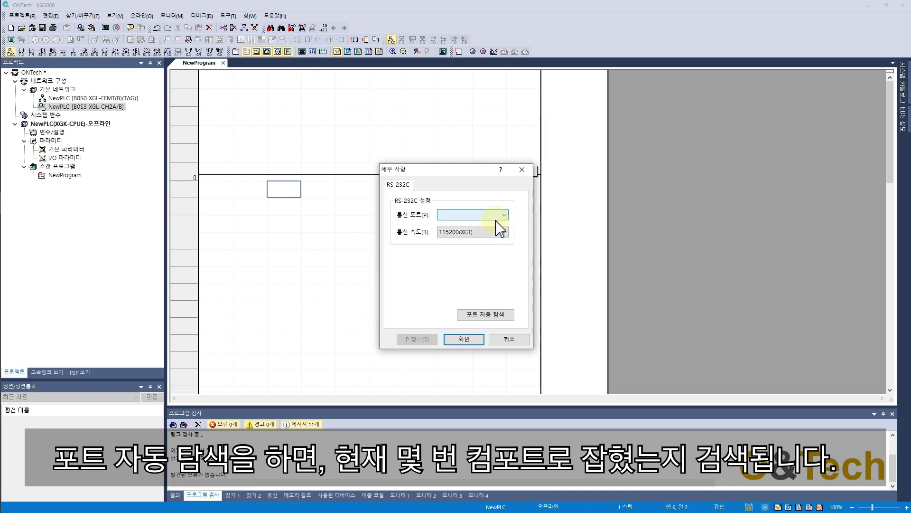
key(Escape)
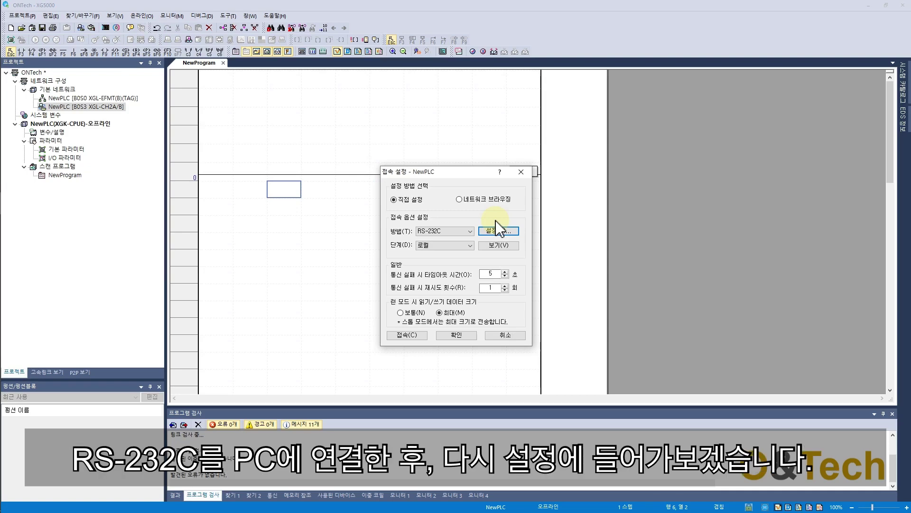
Reopen the RS-232C details, check the communication port choices, and run the automatic port search, closing its results
click(493, 232)
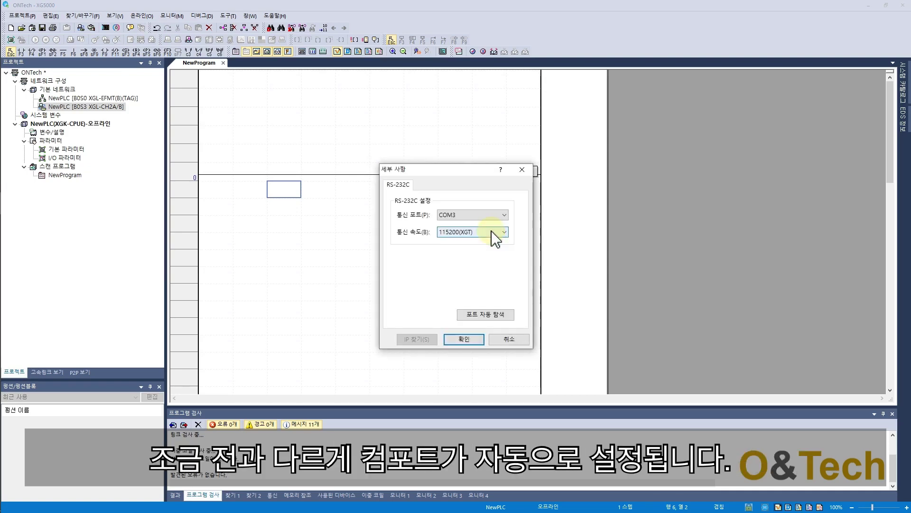
click(494, 216)
click(495, 224)
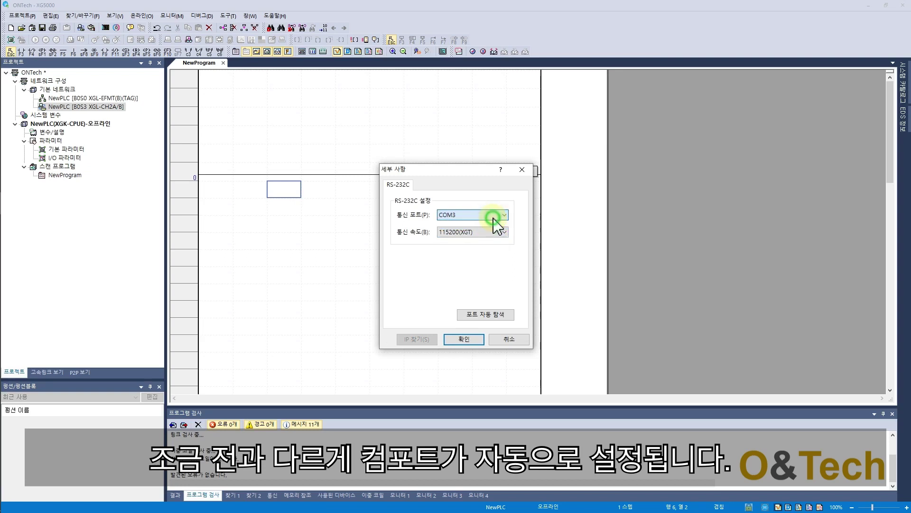
click(489, 314)
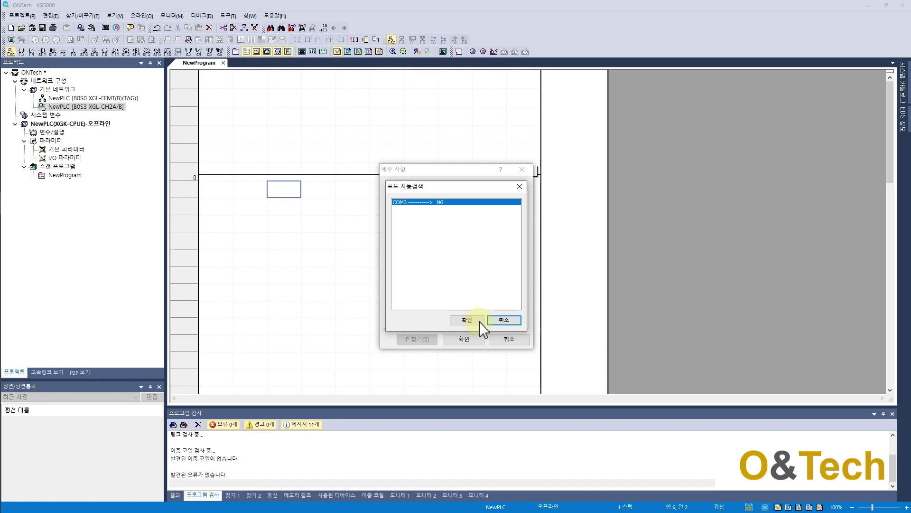
click(480, 322)
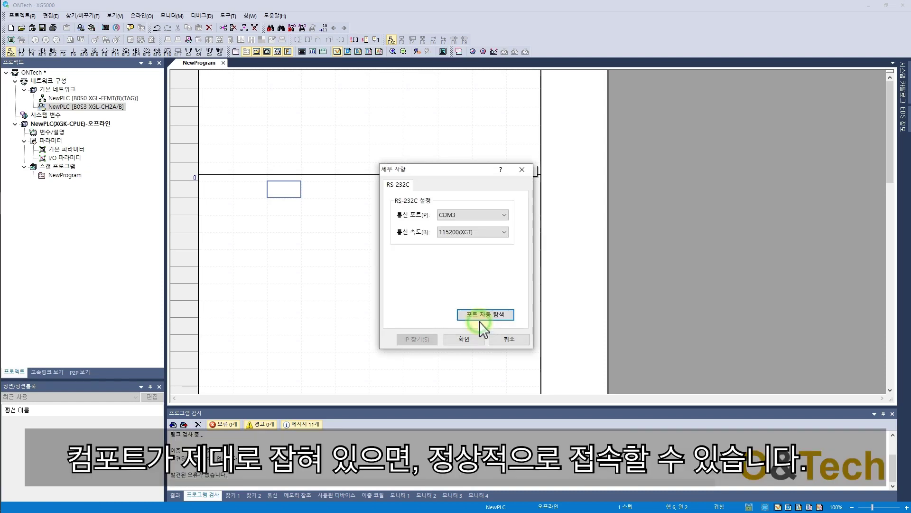
Accept the RS-232C details with COM3 at 115200(XGT), then try to connect to the PLC and dismiss the result
click(480, 339)
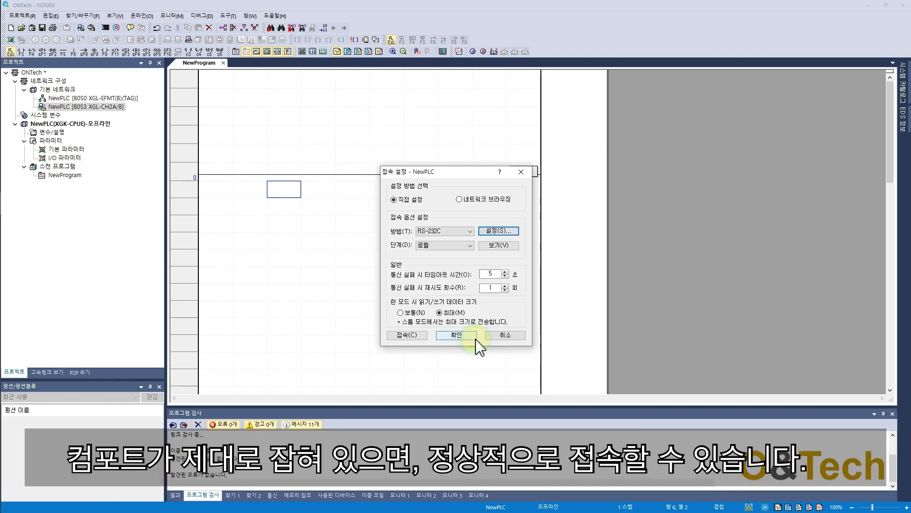
click(417, 340)
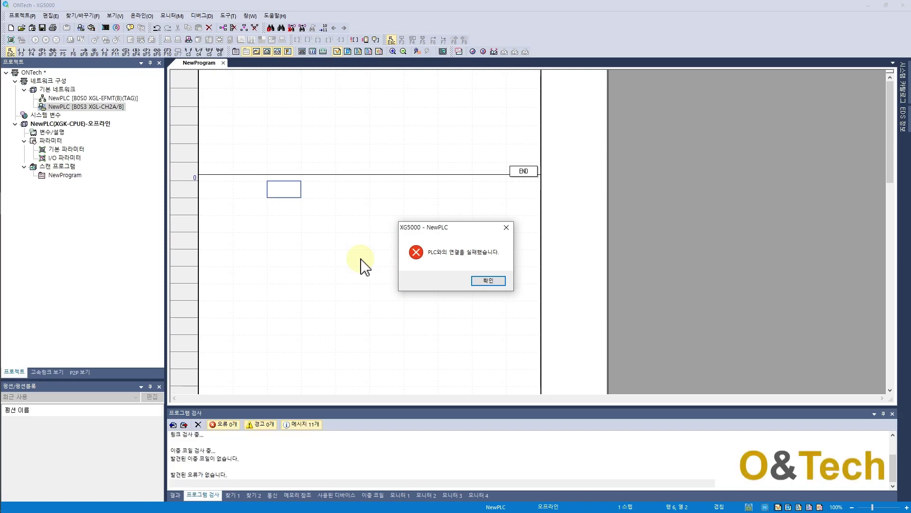
click(484, 281)
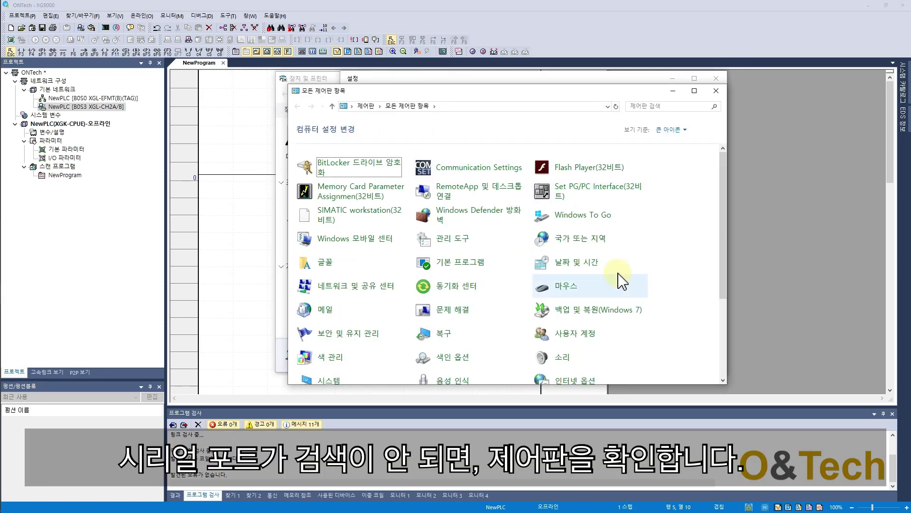
Open Device Manager from the Control Panel and select USB Serial Port(COM3) under the COM & LPT ports
scroll(622, 280, down, 5)
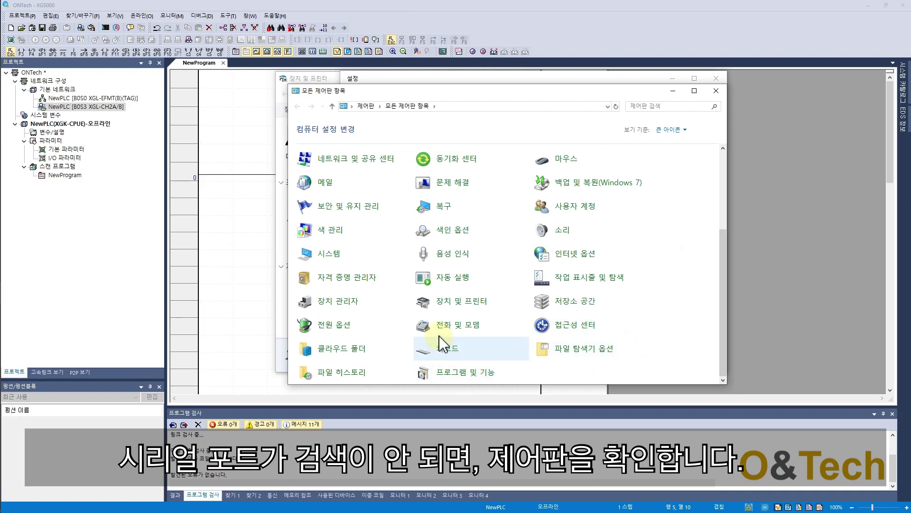
click(350, 305)
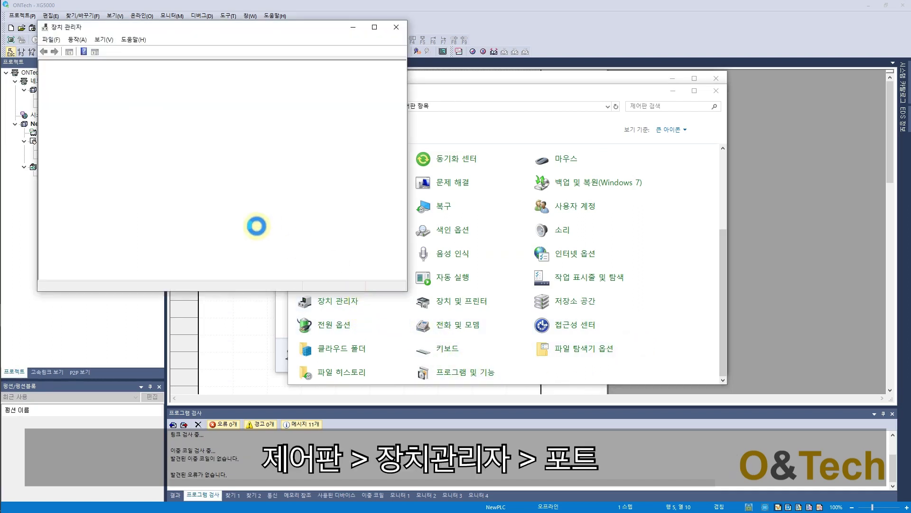
click(375, 27)
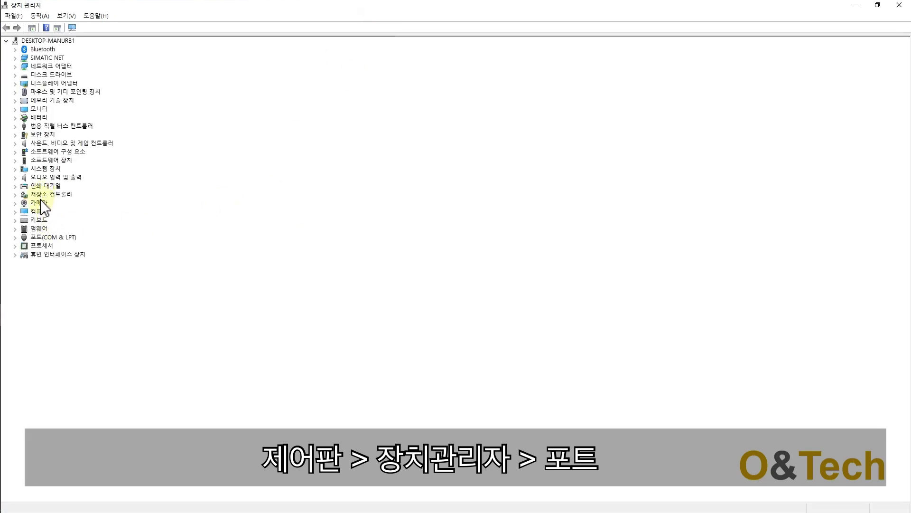
click(15, 237)
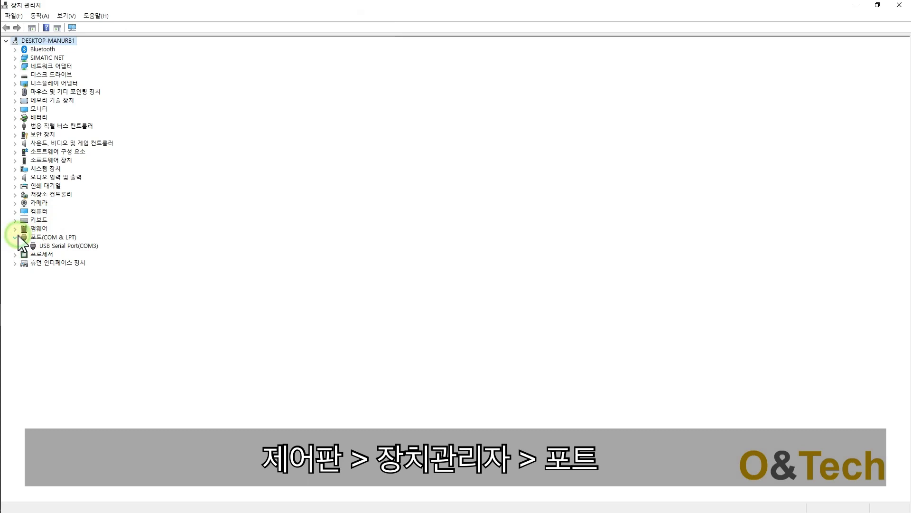
click(61, 245)
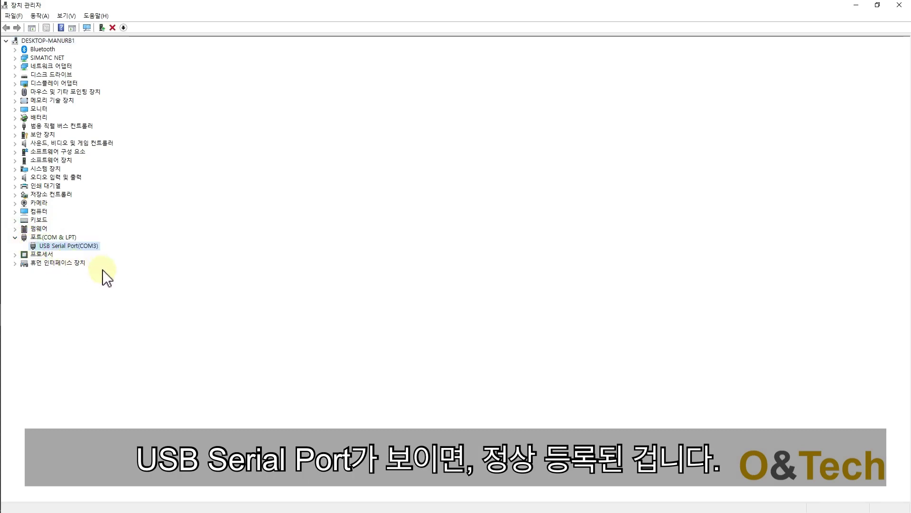
Set the bits per second of USB Serial Port(COM3) to 115200 and apply the port settings
double_click(88, 248)
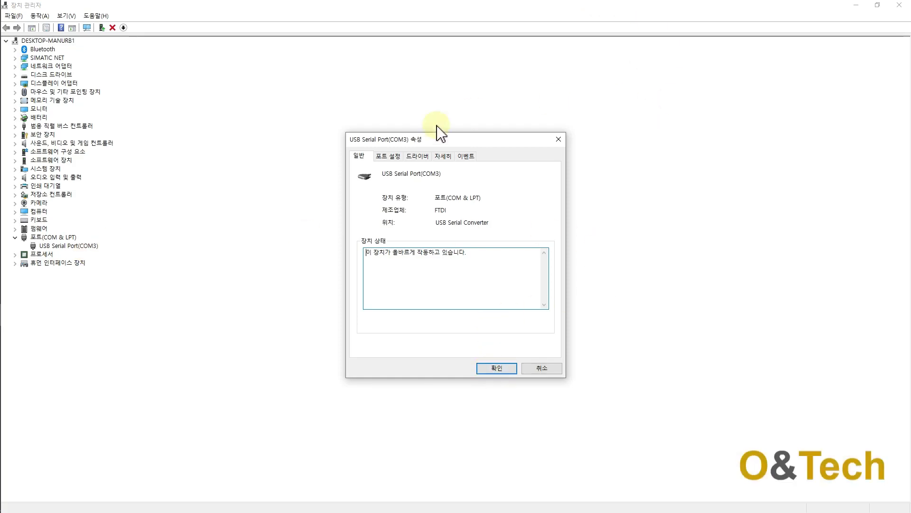
click(396, 157)
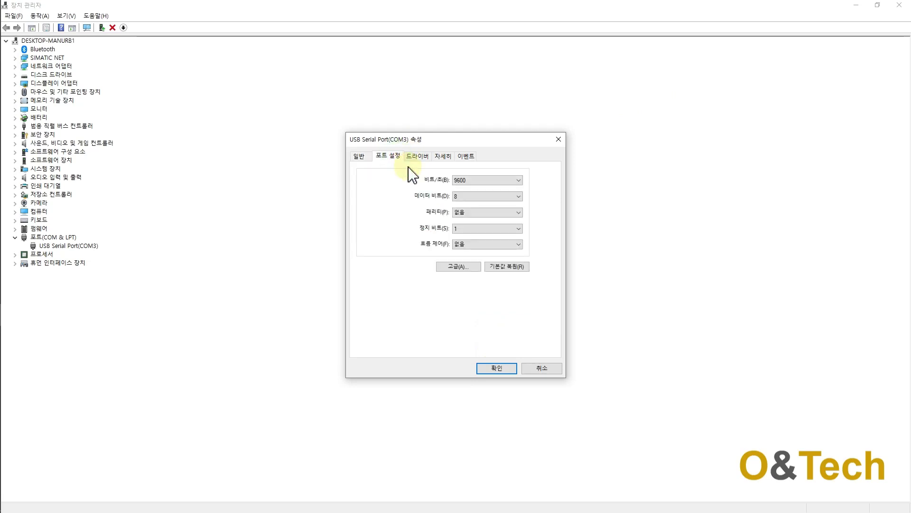
click(463, 181)
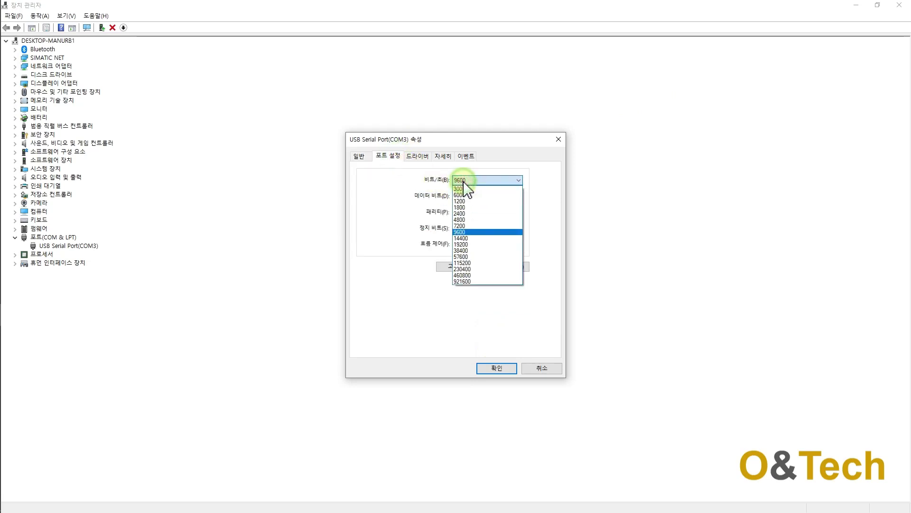
click(482, 262)
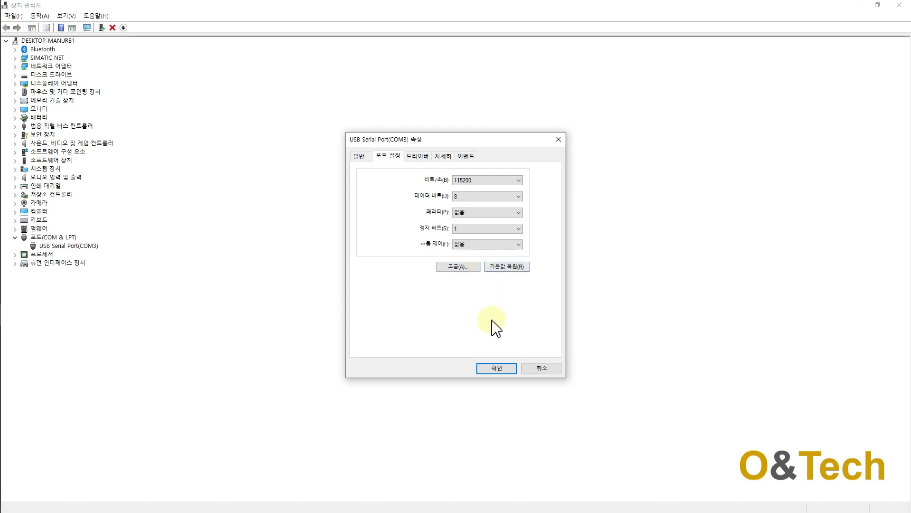
click(496, 368)
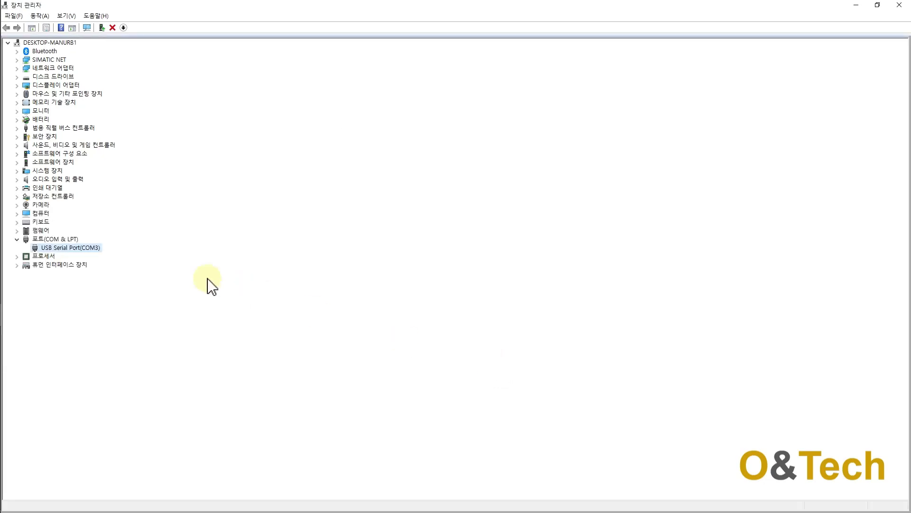
Reopen the COM3 properties to check the port's saved baud rate, then close them
double_click(86, 247)
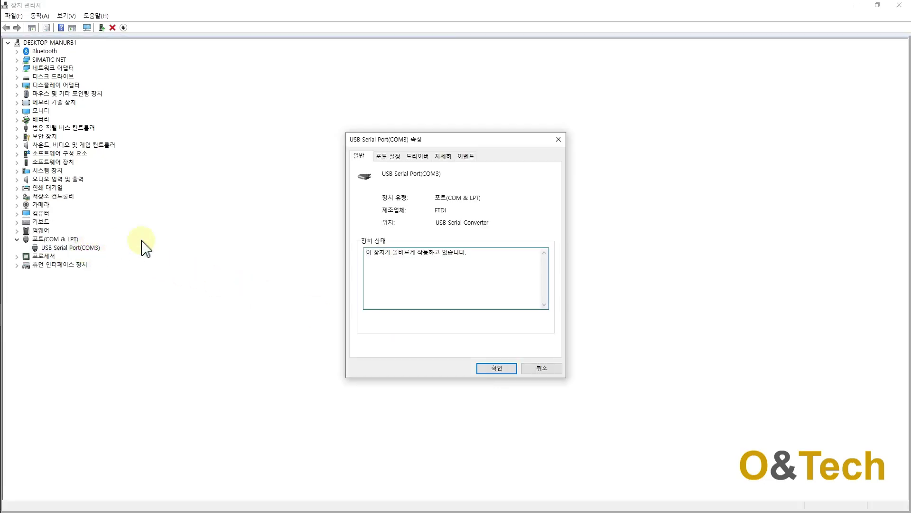
click(389, 156)
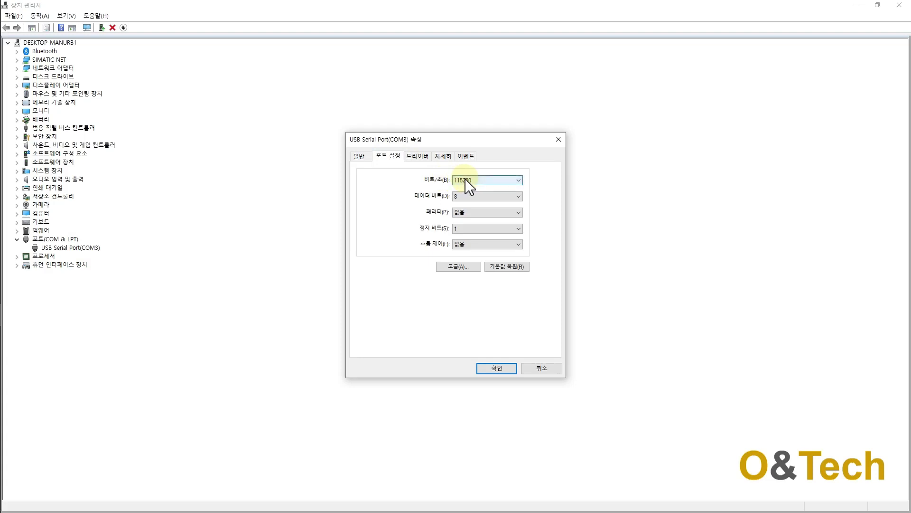
click(496, 369)
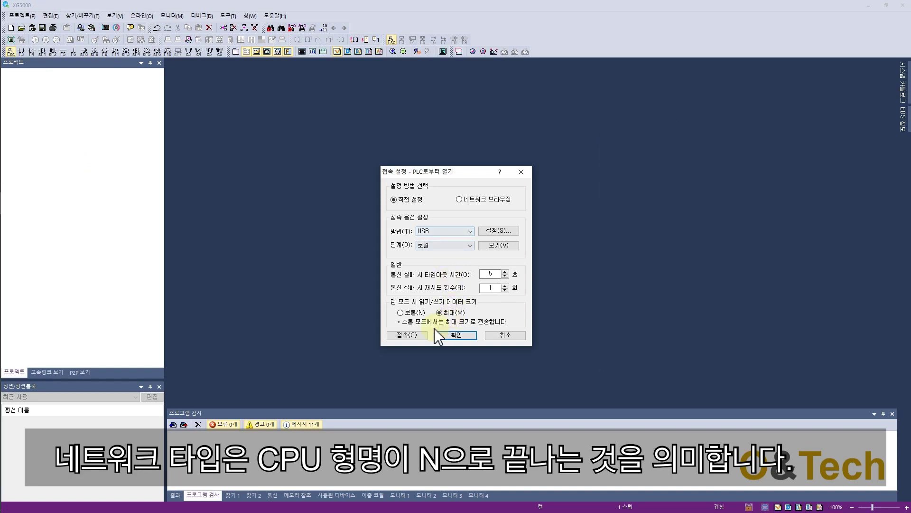
Open the project from the PLC over the local USB connection and dismiss the resulting messages
click(421, 334)
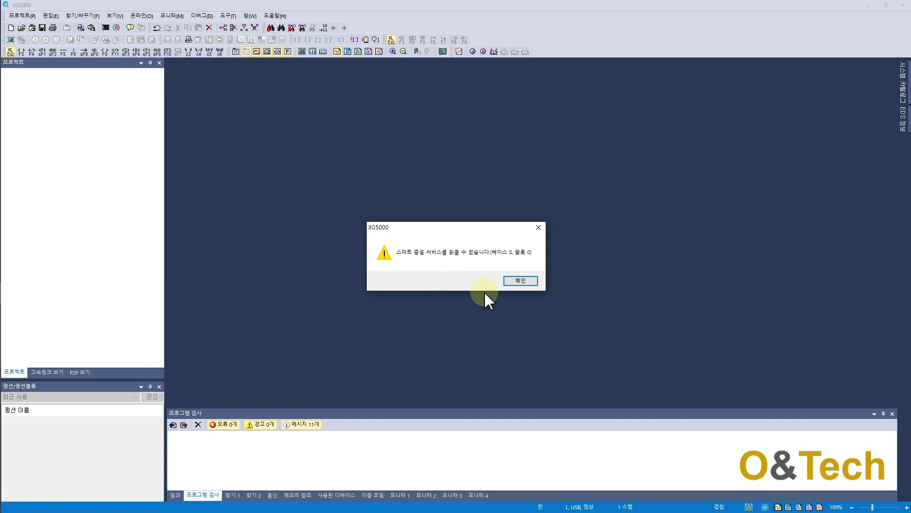
click(508, 281)
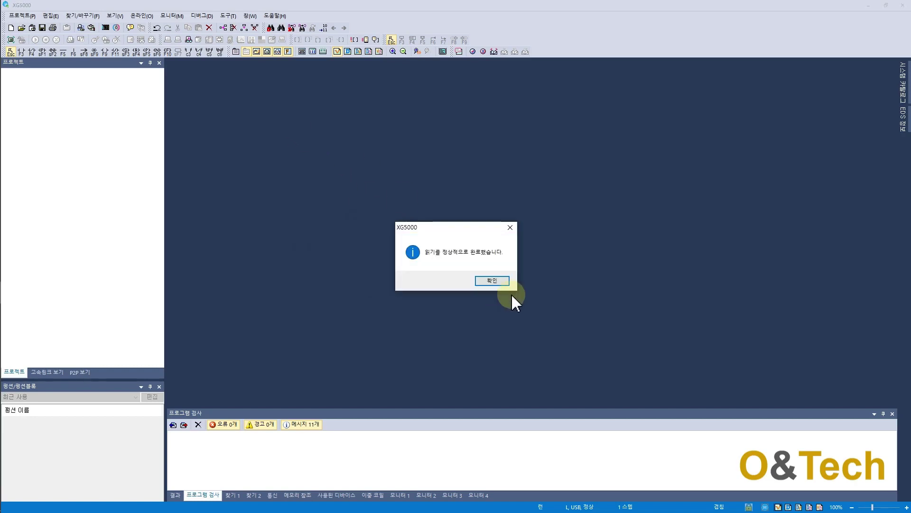
click(497, 280)
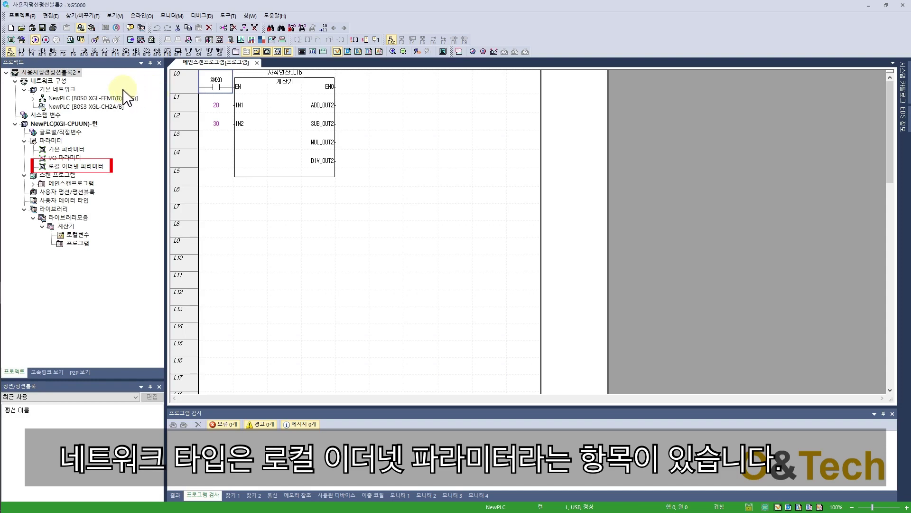
Check the opened project's connection settings, then open its local Ethernet parameters
click(141, 15)
click(147, 36)
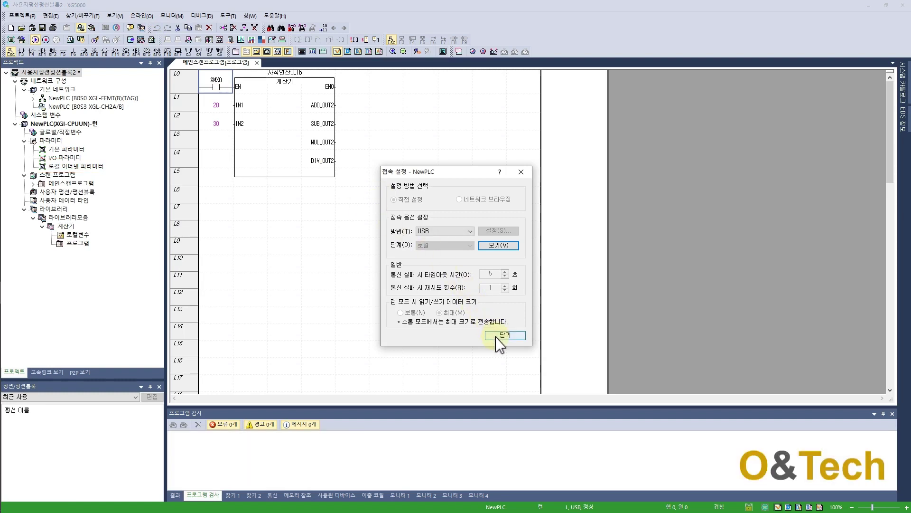
click(505, 335)
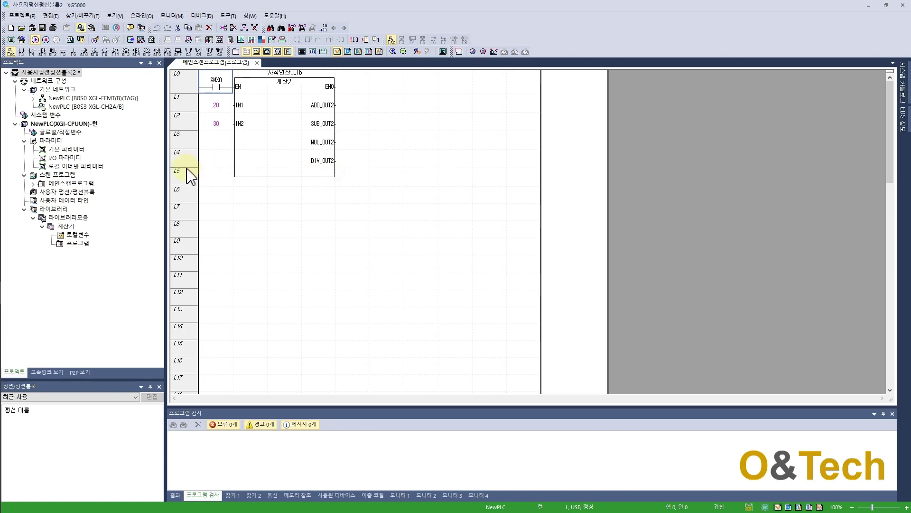
double_click(96, 167)
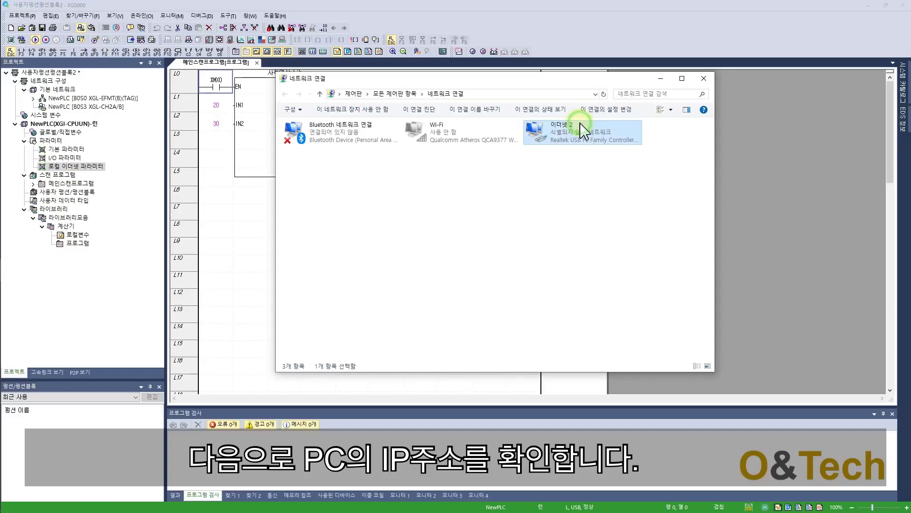
In the IPv4 properties of the PC's Ethernet 2 adapter, set the IP address to 192.168.250.10
double_click(583, 129)
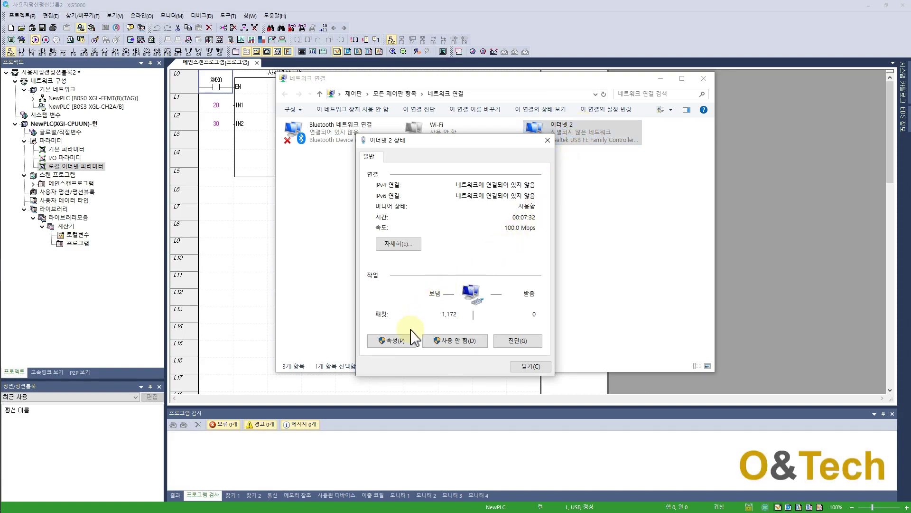
click(404, 342)
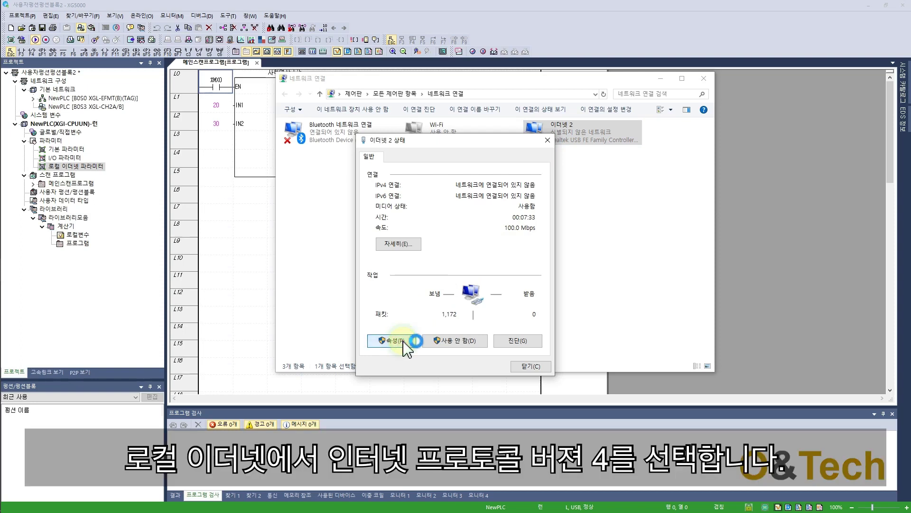
click(404, 342)
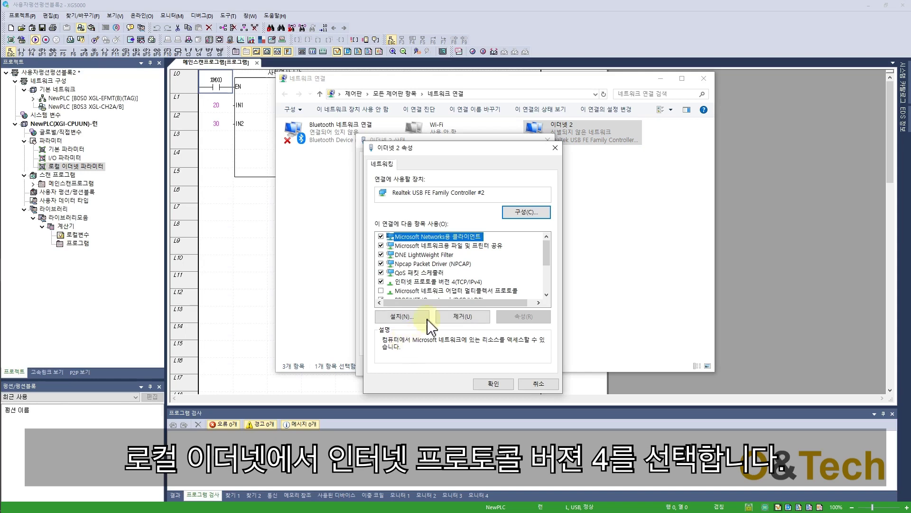
double_click(435, 282)
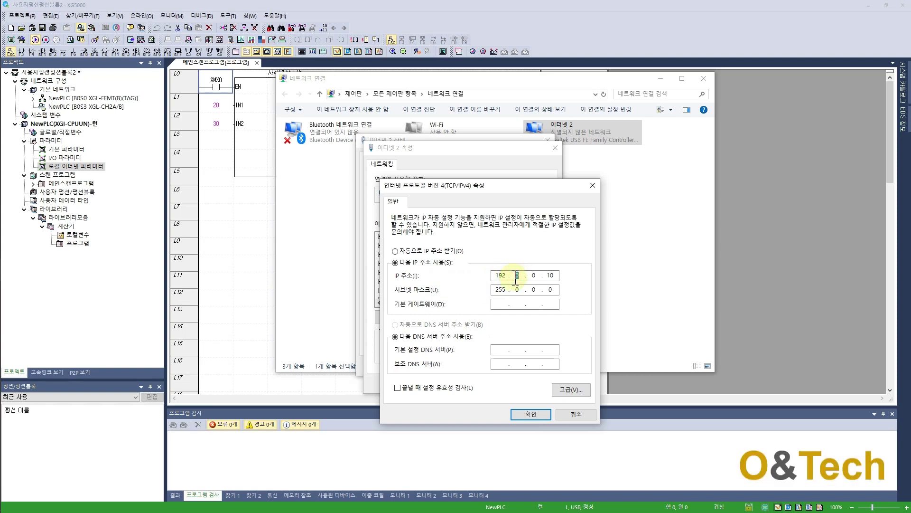
text(25)
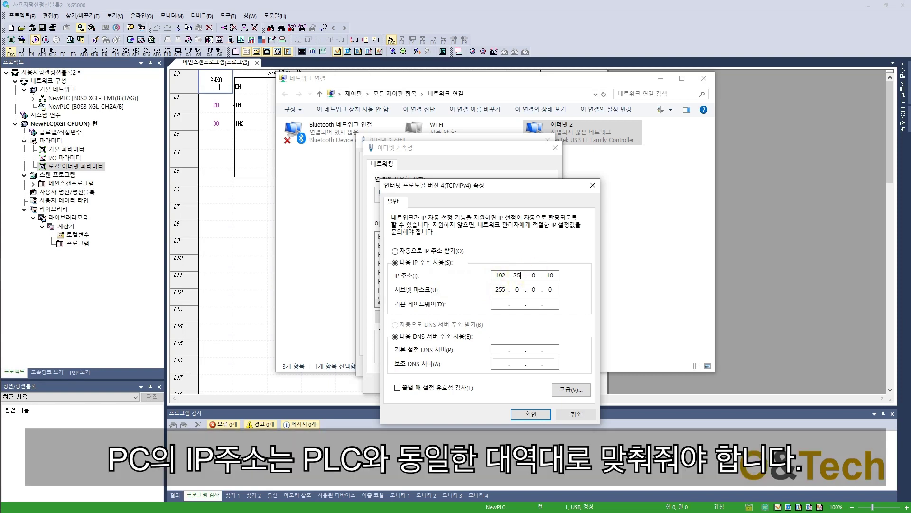
double_click(517, 276)
text(16)
text(0)
Set the Ethernet 2 adapter's subnet mask to 255.255.255.0, apply the settings and close the adapter's dialogs
double_click(517, 289)
text(255)
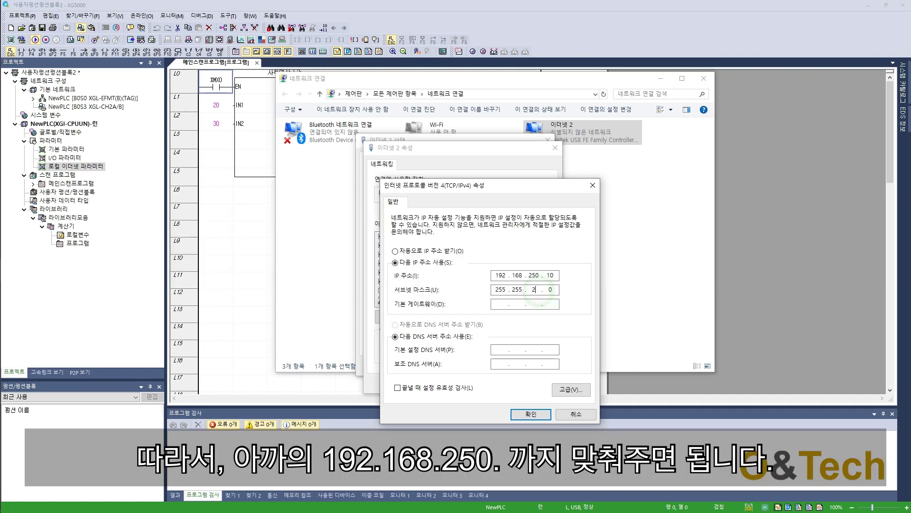
text(55)
click(533, 414)
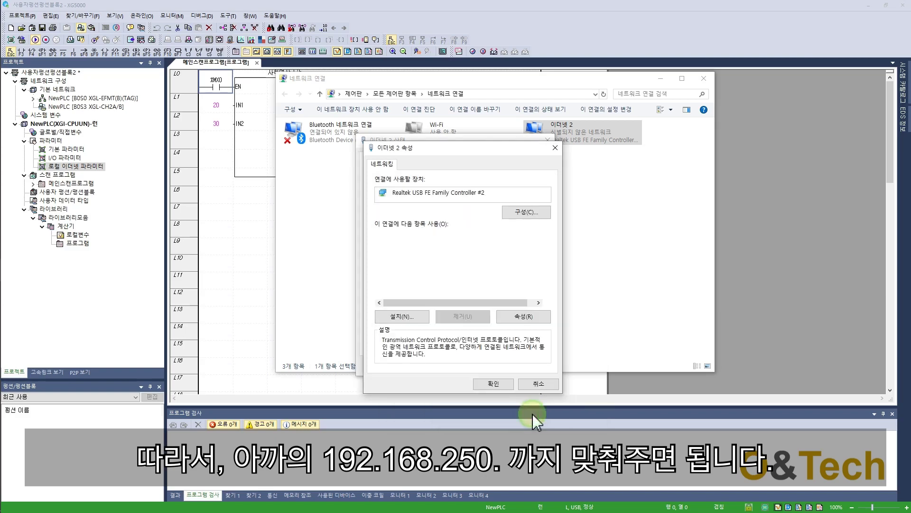
click(494, 384)
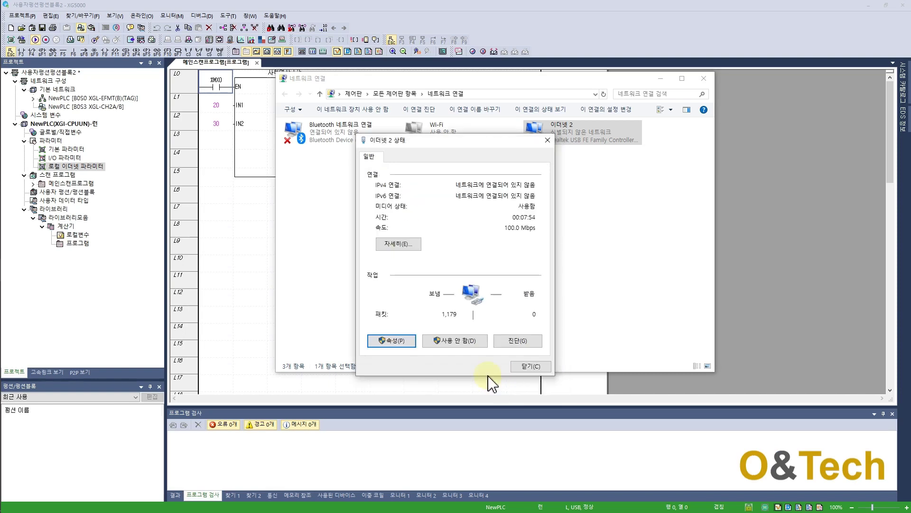
click(529, 366)
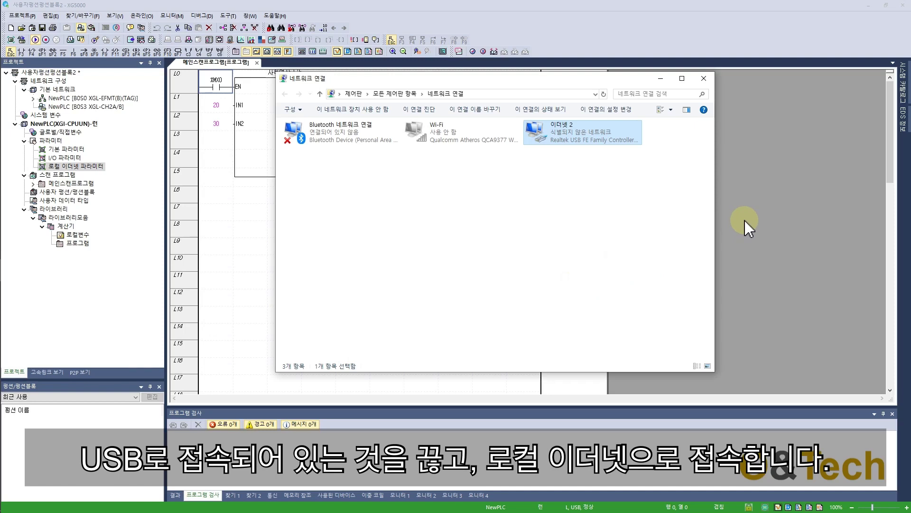
Return to the XG5000 project and disconnect its USB connection to the PLC
click(745, 220)
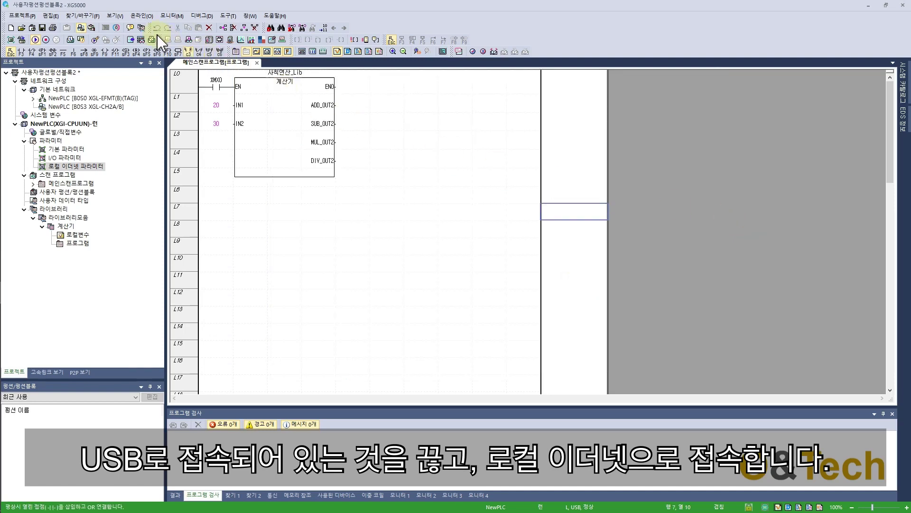
click(140, 17)
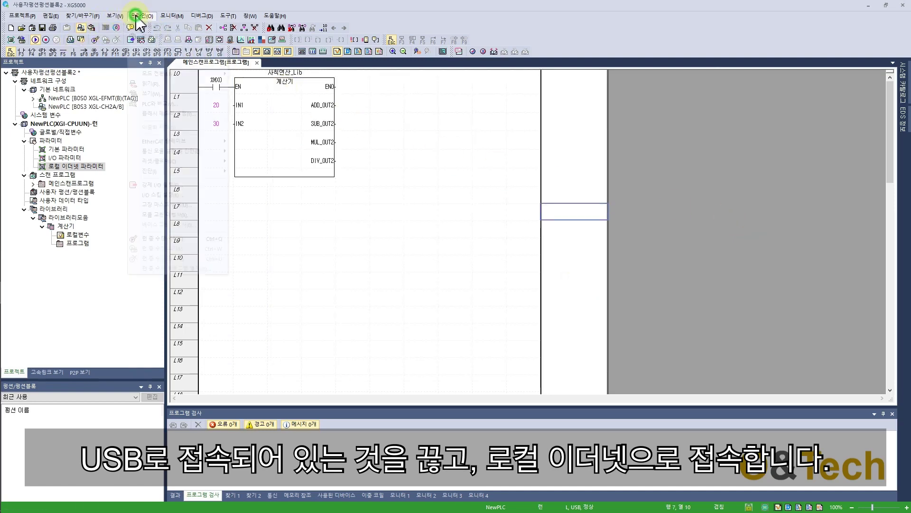
click(152, 26)
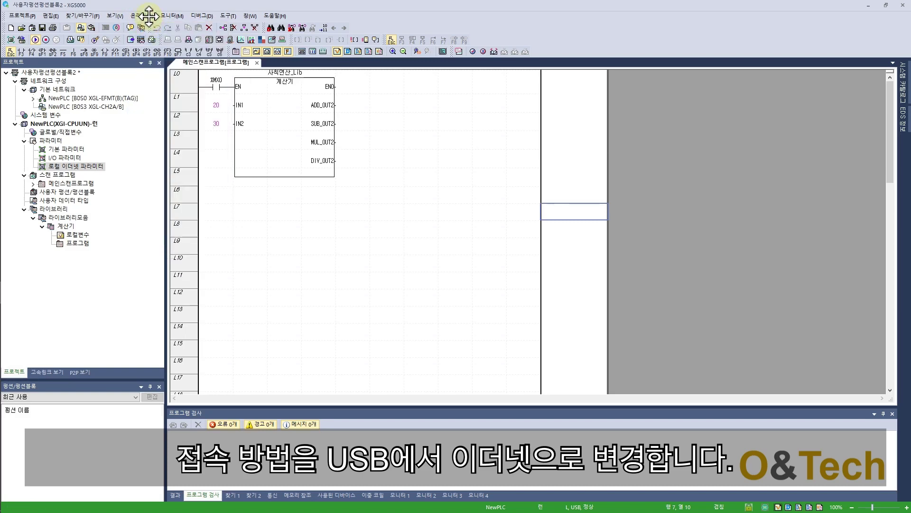
In the project's connection settings, set the connection method to Ethernet and the connection stage to local (로컬)
click(150, 16)
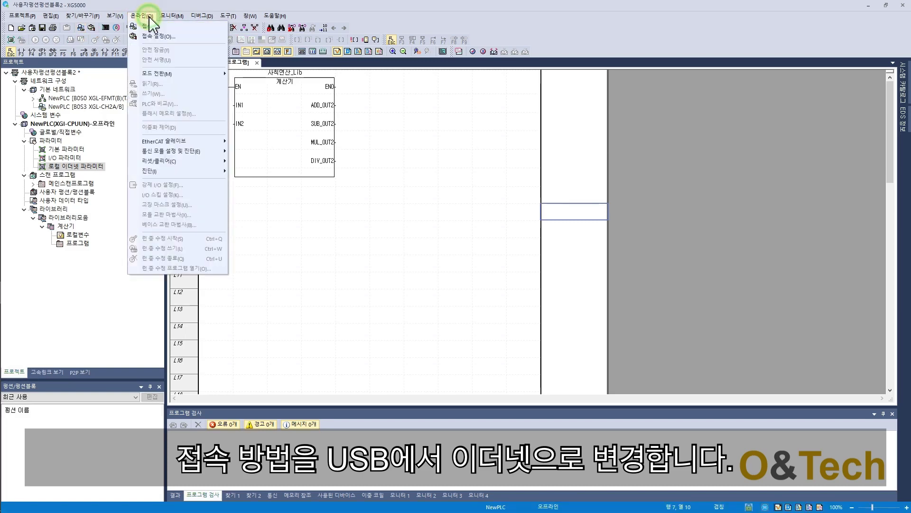
click(152, 33)
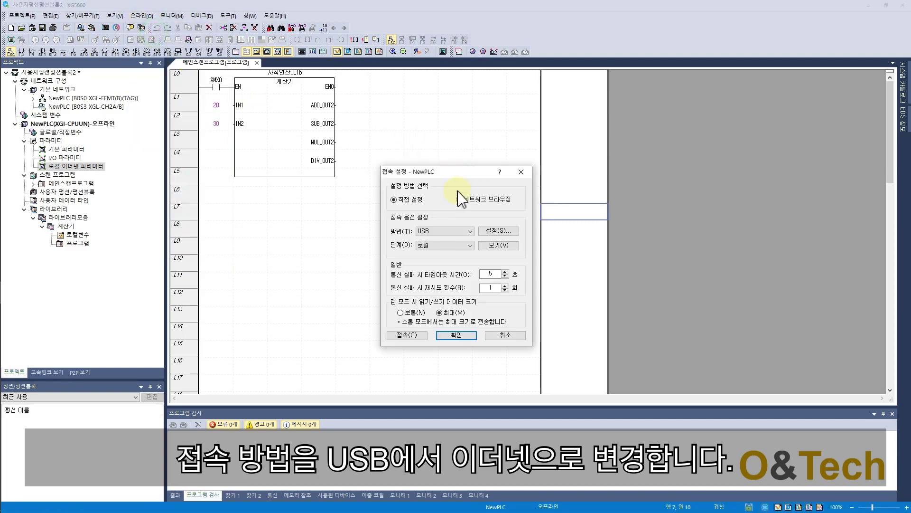
click(451, 231)
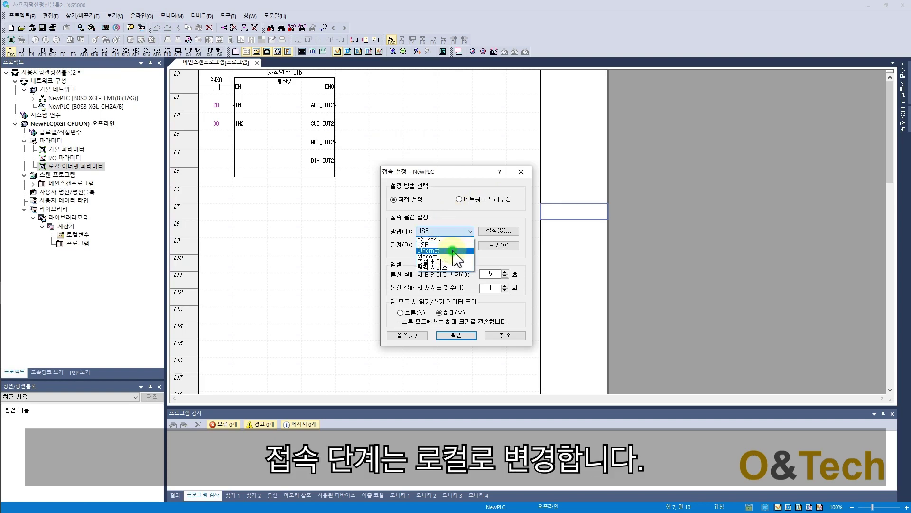
click(452, 250)
click(456, 246)
click(456, 253)
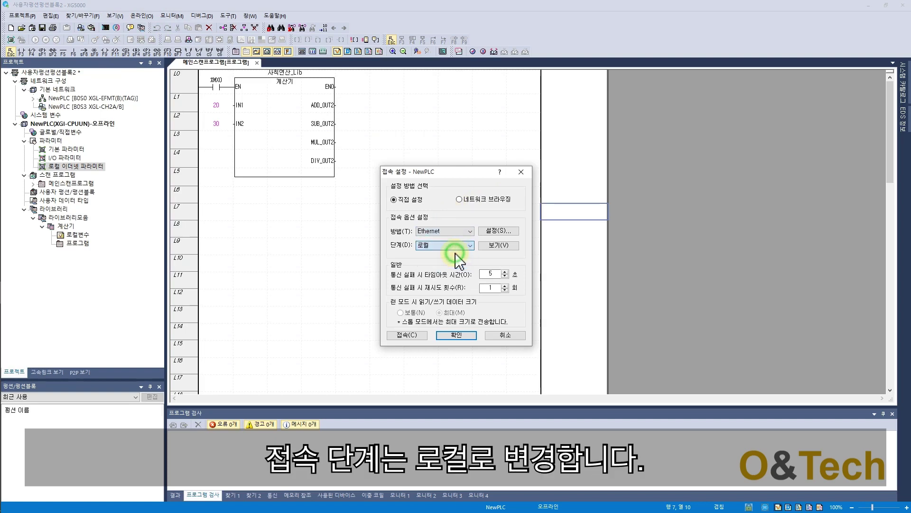
Search for the PLC's IP address in the Ethernet details, choose 192.168.250.110 and connect to the PLC
click(494, 231)
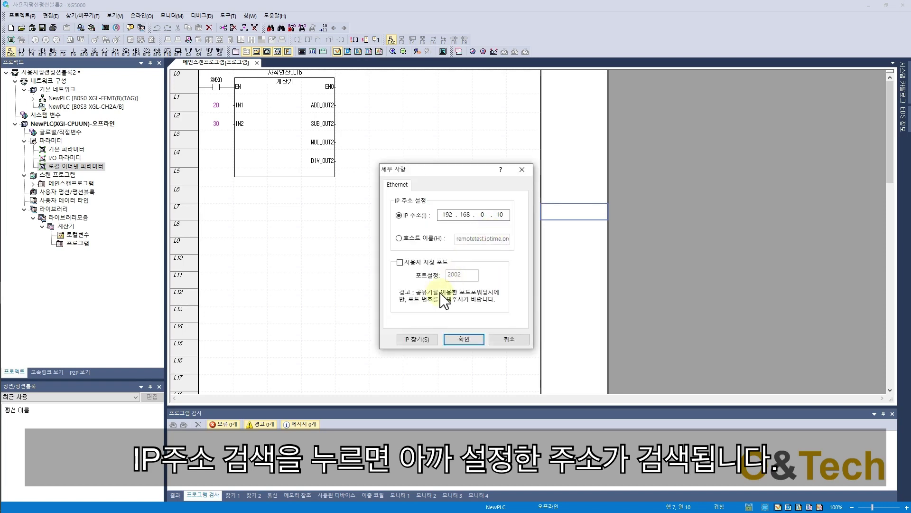
click(424, 340)
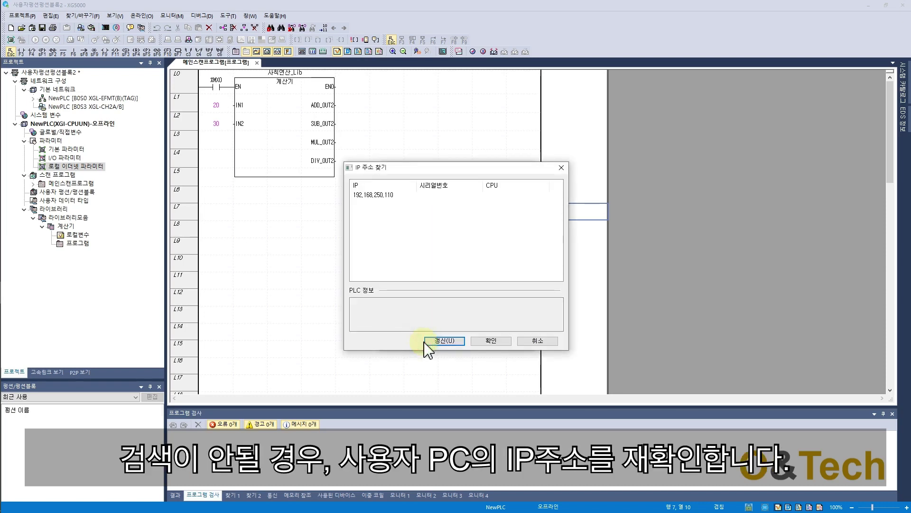
click(381, 196)
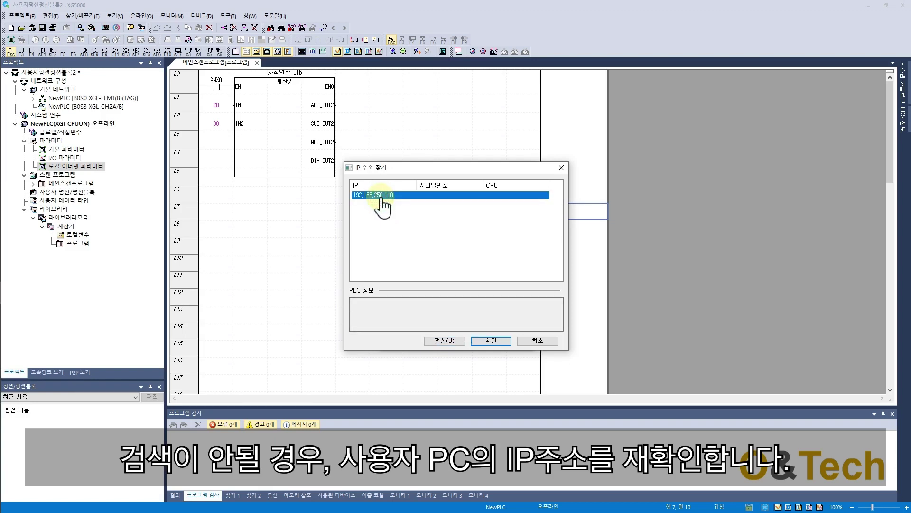
click(480, 341)
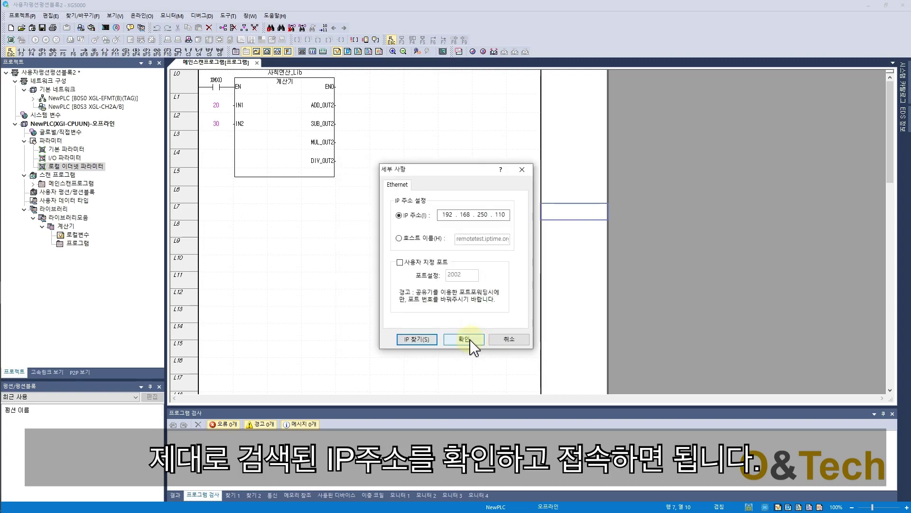
click(469, 339)
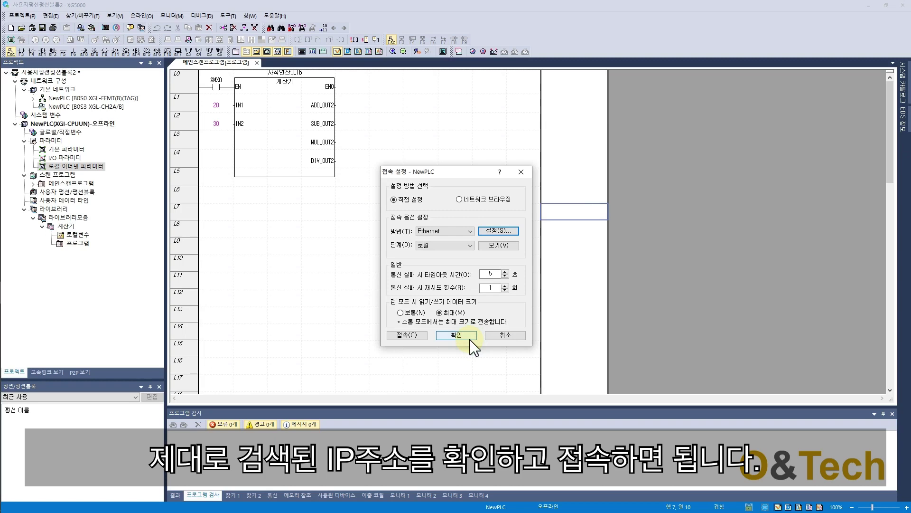
click(417, 336)
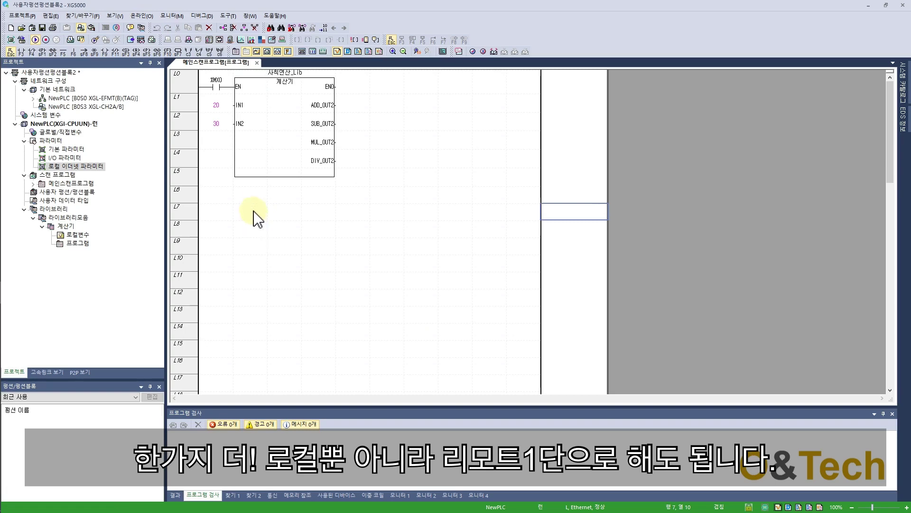
Disconnect from the PLC and change the connection stage to Remote 1 (리모트 1단) in the connection settings
click(149, 17)
click(152, 26)
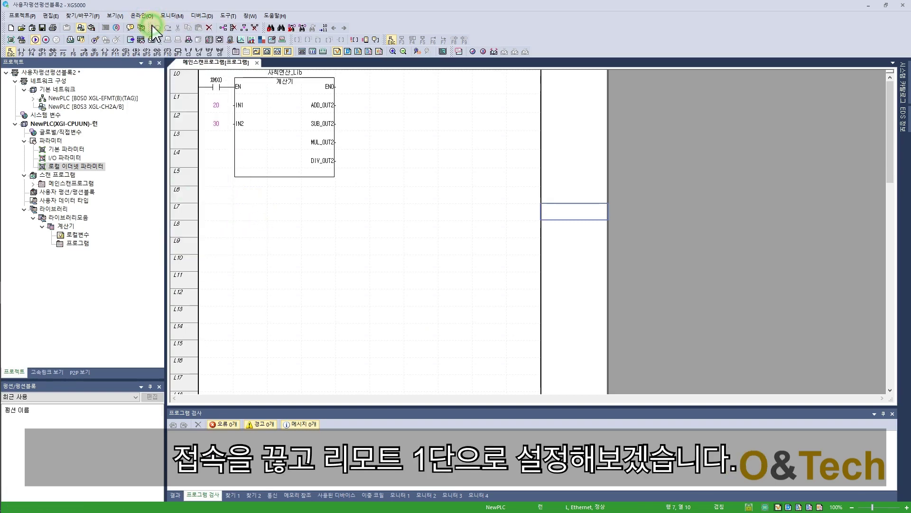
click(145, 15)
click(150, 36)
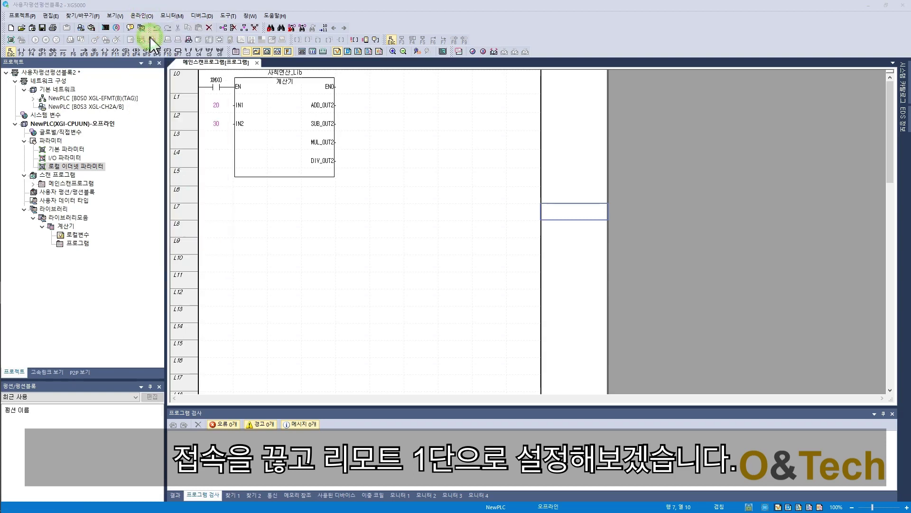
click(424, 251)
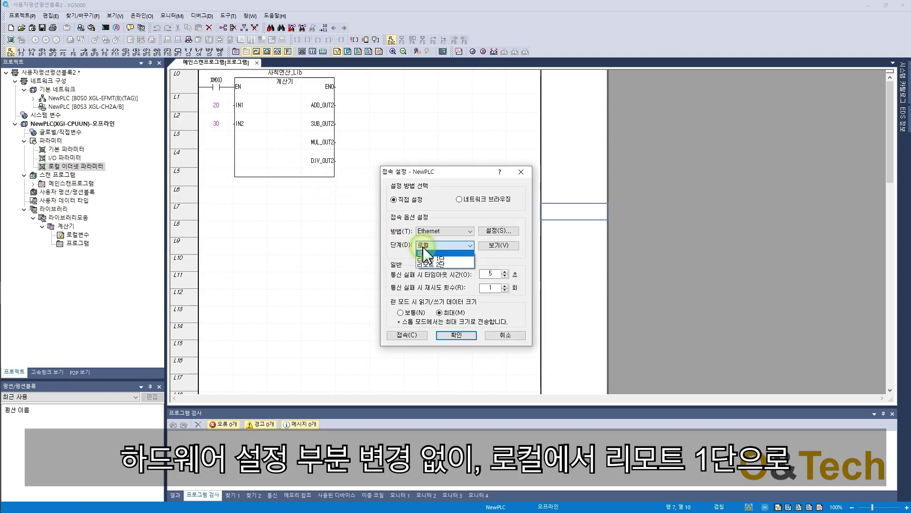
click(429, 263)
Search for the IP address again for the Remote 1 connection, choose 192.168.250.110 and connect to the PLC
click(499, 231)
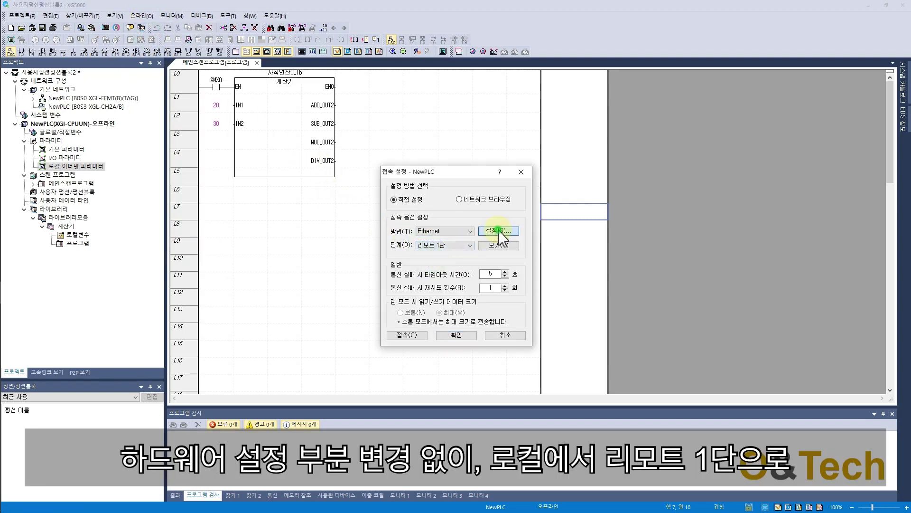
click(427, 341)
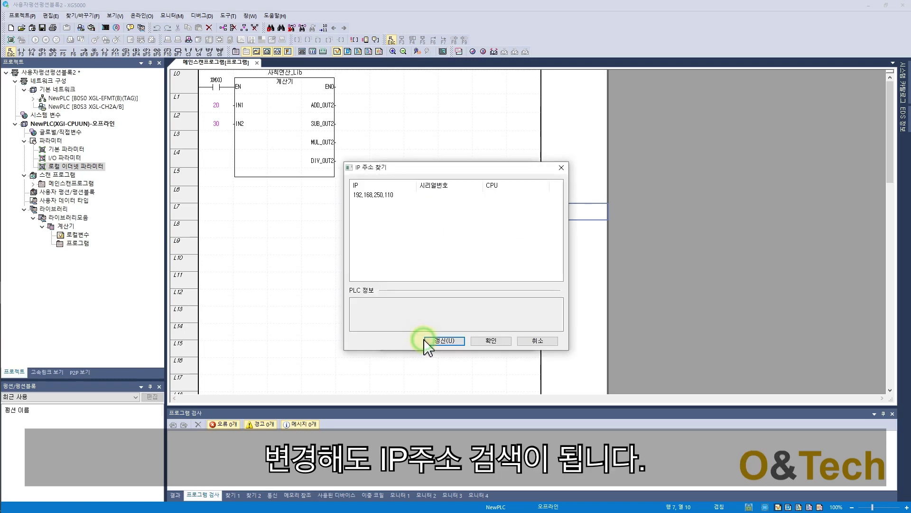
click(389, 195)
click(491, 340)
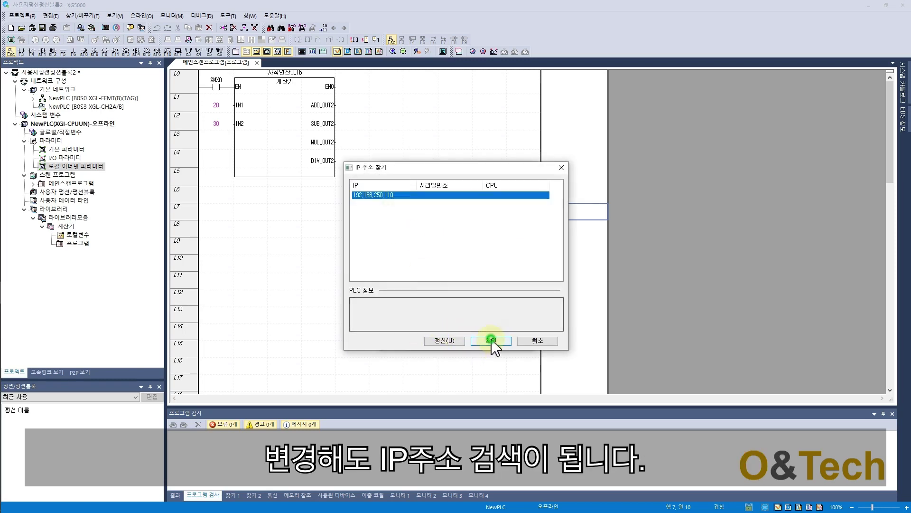
click(463, 340)
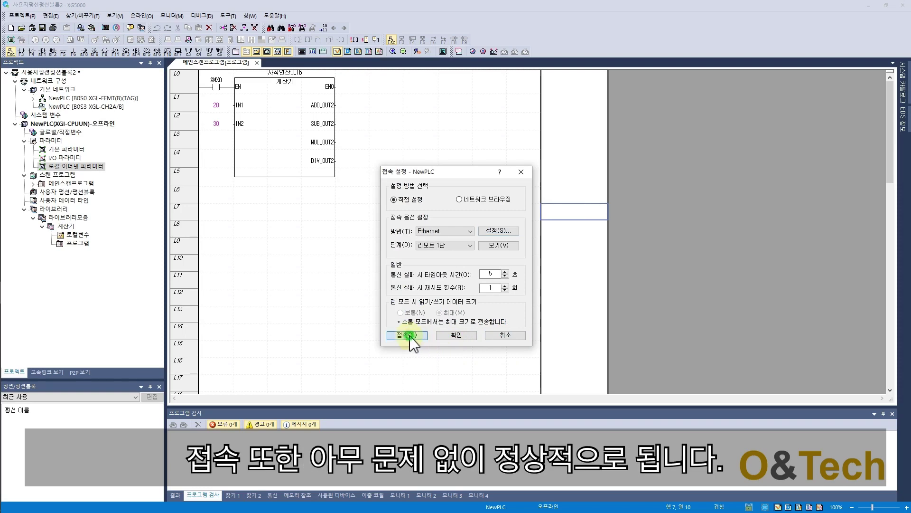
click(409, 336)
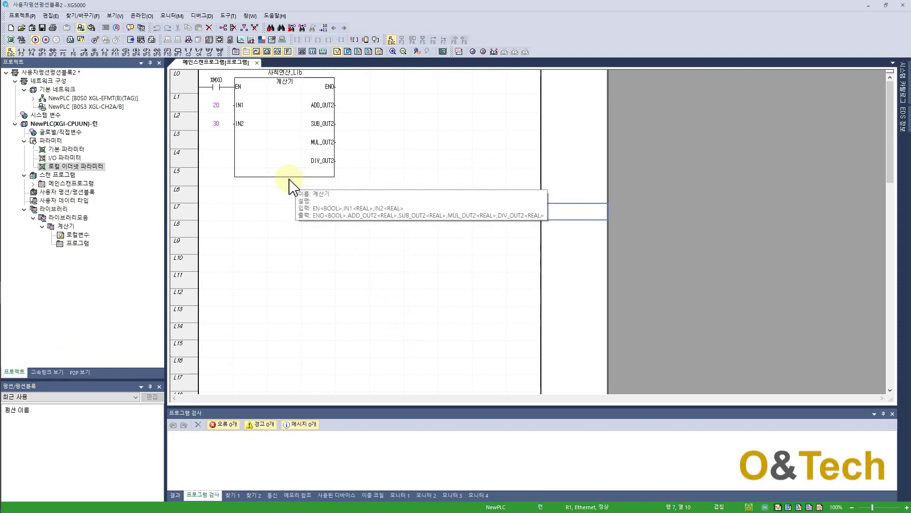
Check the TCP/IP address settings of the XGL-EFMT(B) Ethernet module in the basic network and close its dialog
click(137, 16)
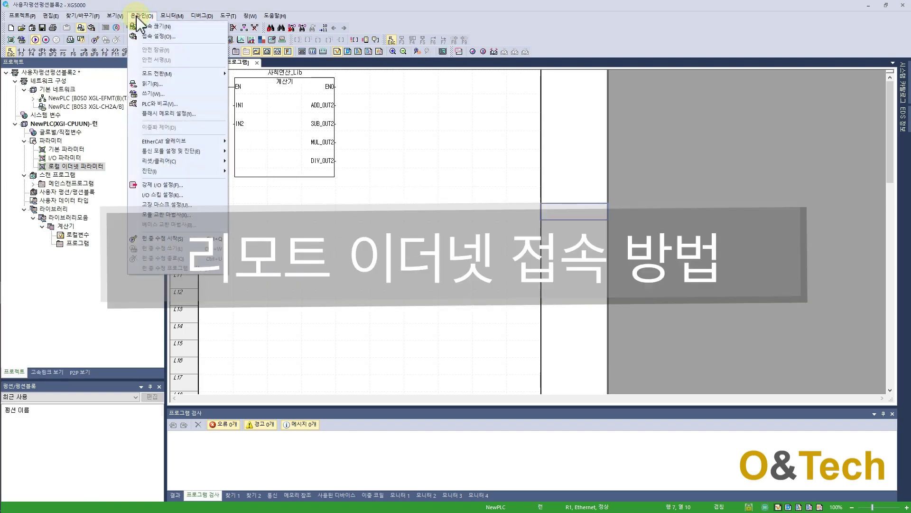
click(136, 17)
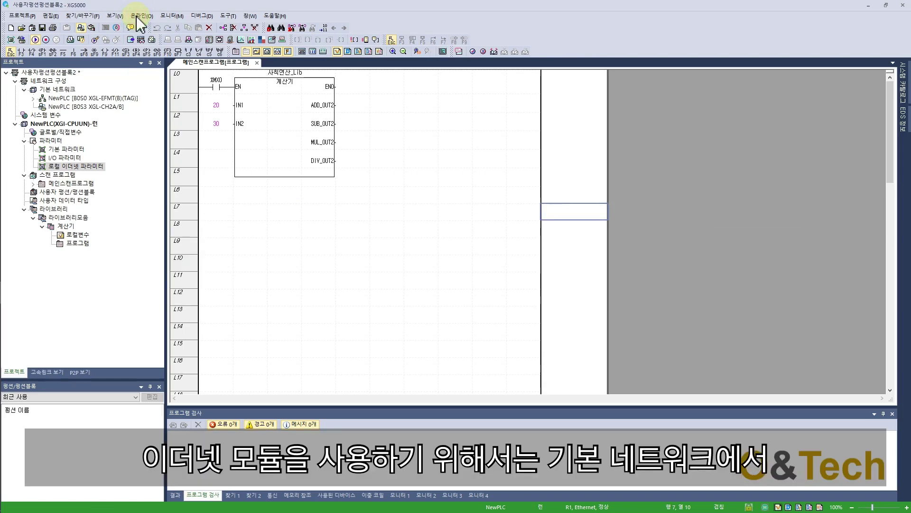
double_click(115, 99)
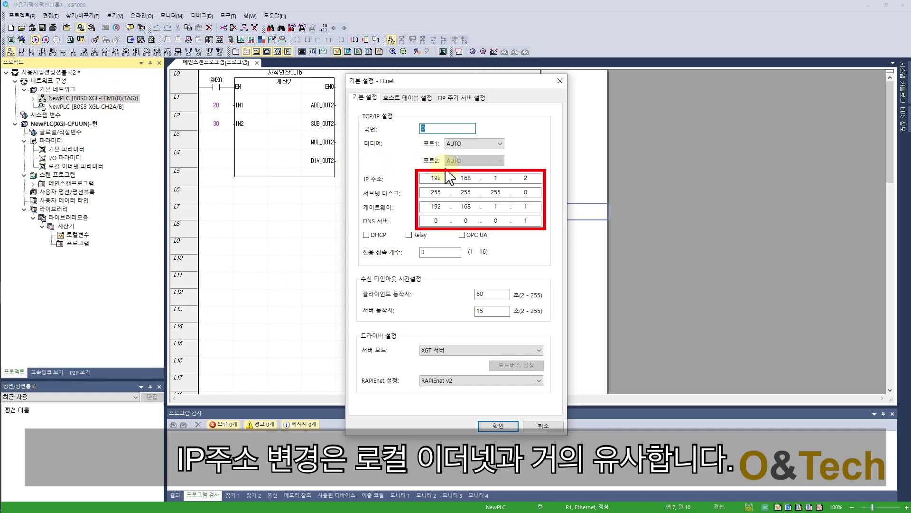
double_click(496, 178)
click(496, 178)
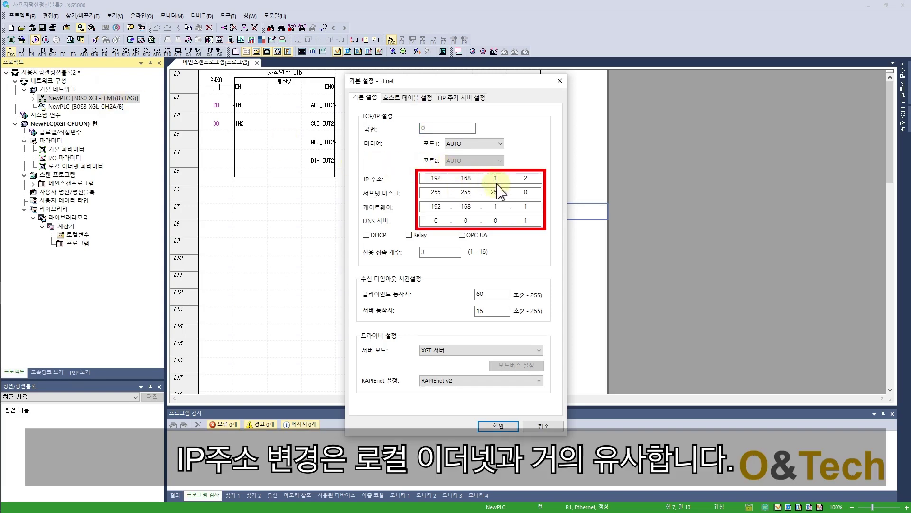
click(498, 426)
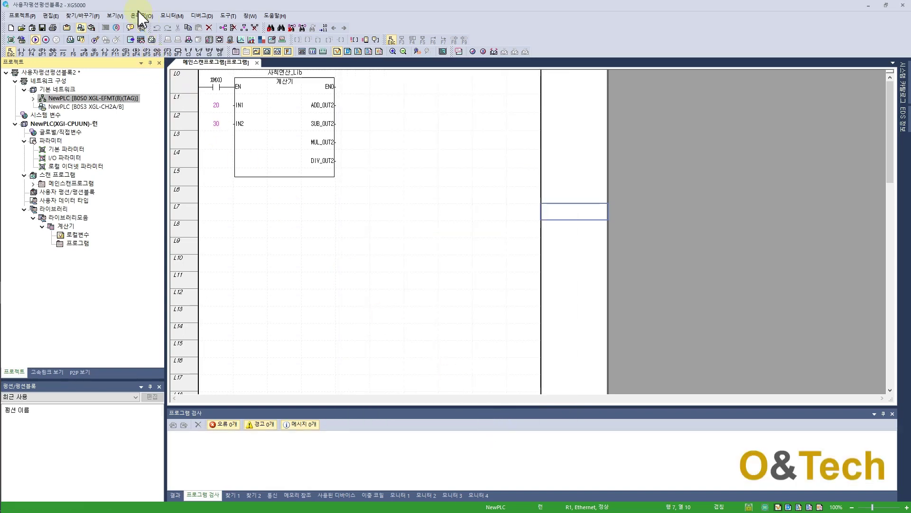
Disconnect from the PLC and set the IPv4 address of the PC's Ethernet 2 adapter to 192.168.1.10, closing the adapter's dialogs
click(141, 17)
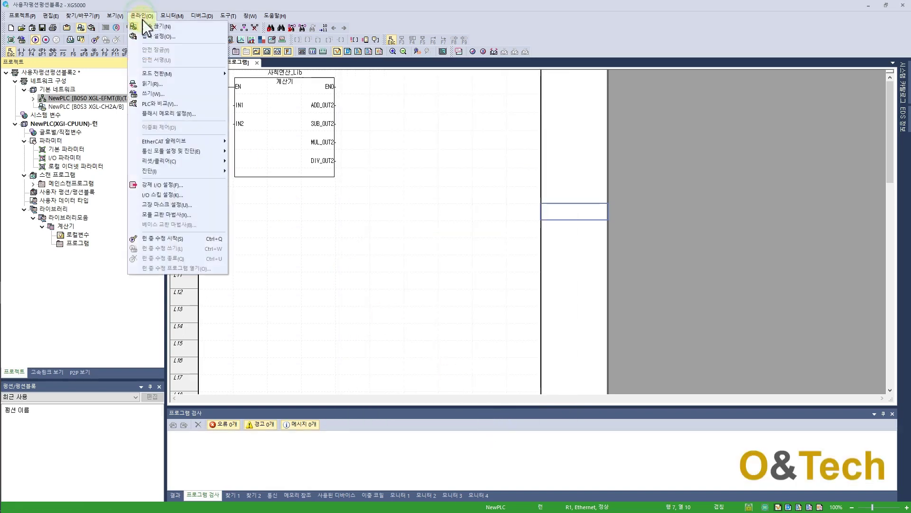
click(142, 25)
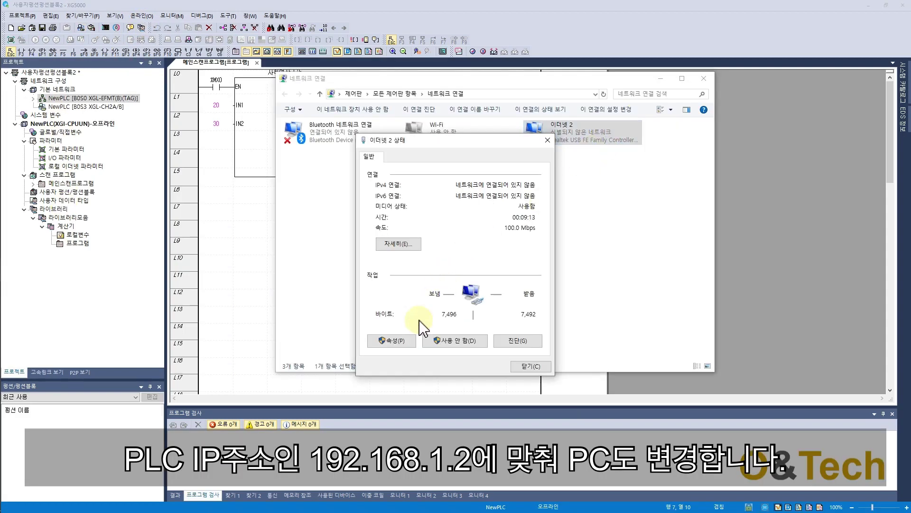
click(405, 342)
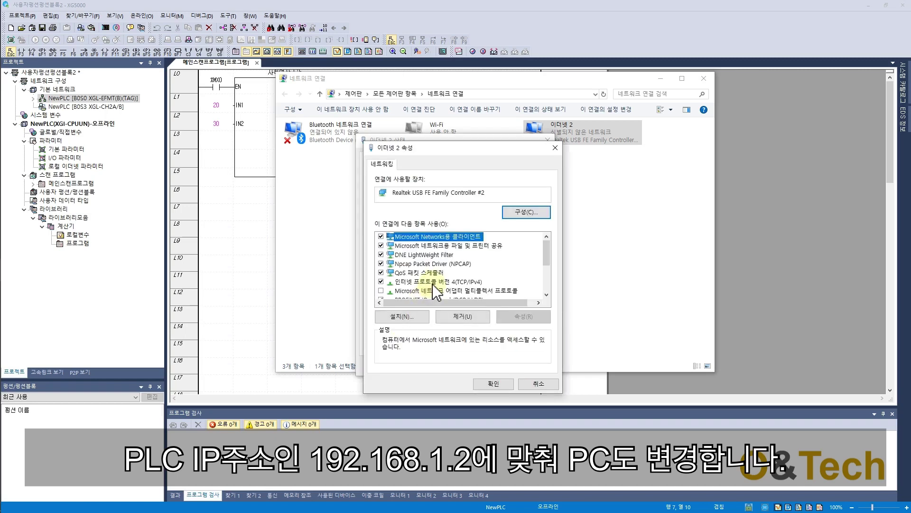
double_click(430, 282)
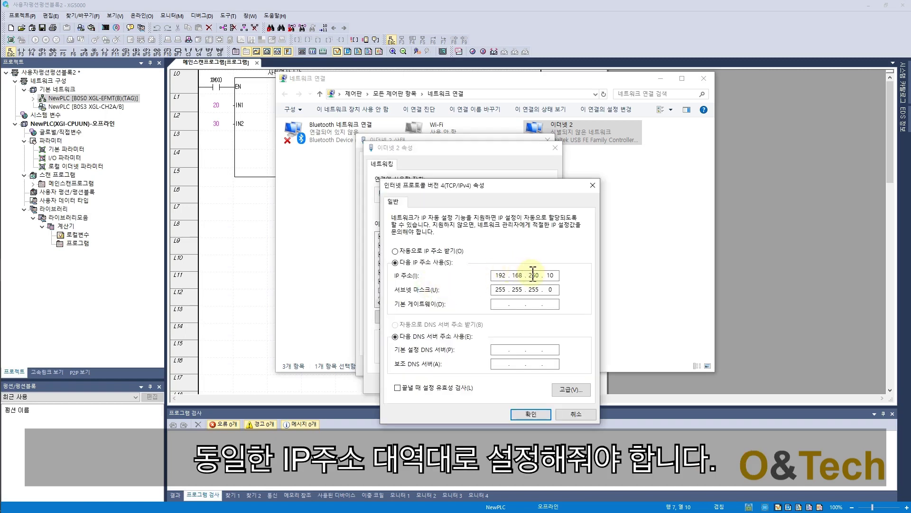
double_click(533, 274)
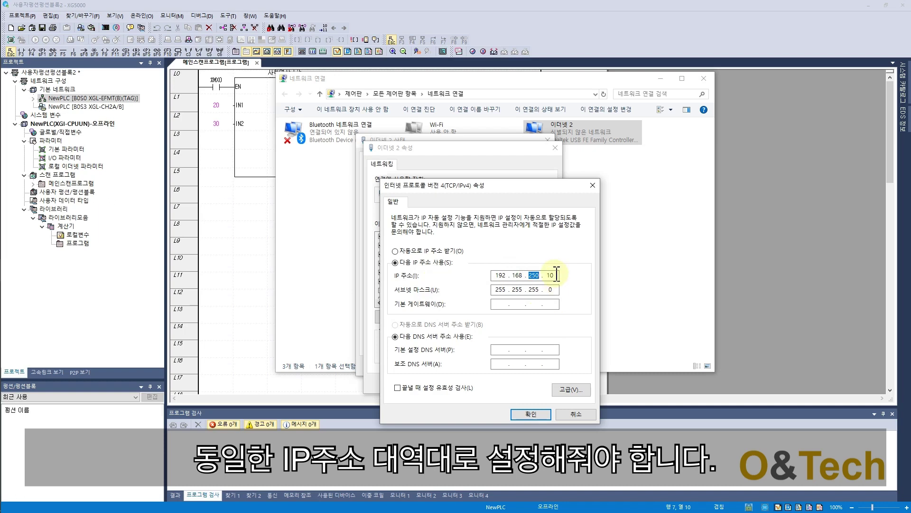
text(1)
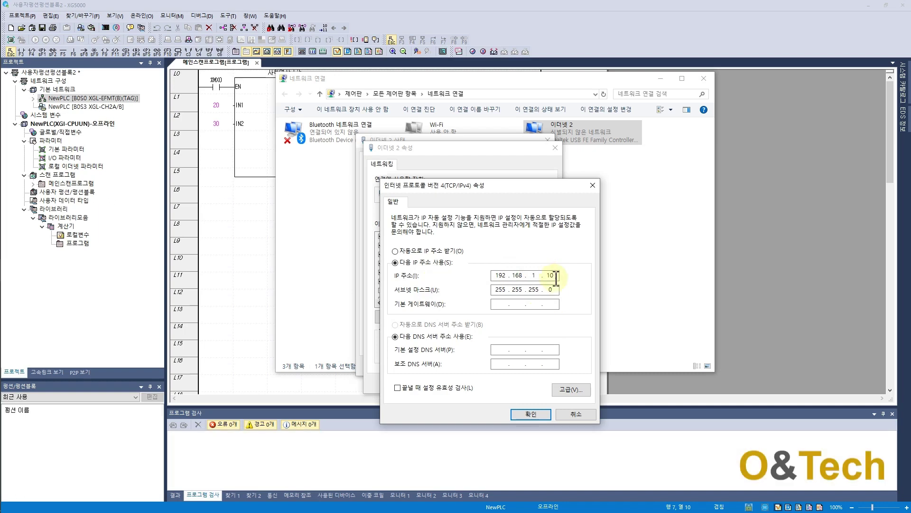
double_click(553, 276)
click(531, 414)
click(491, 384)
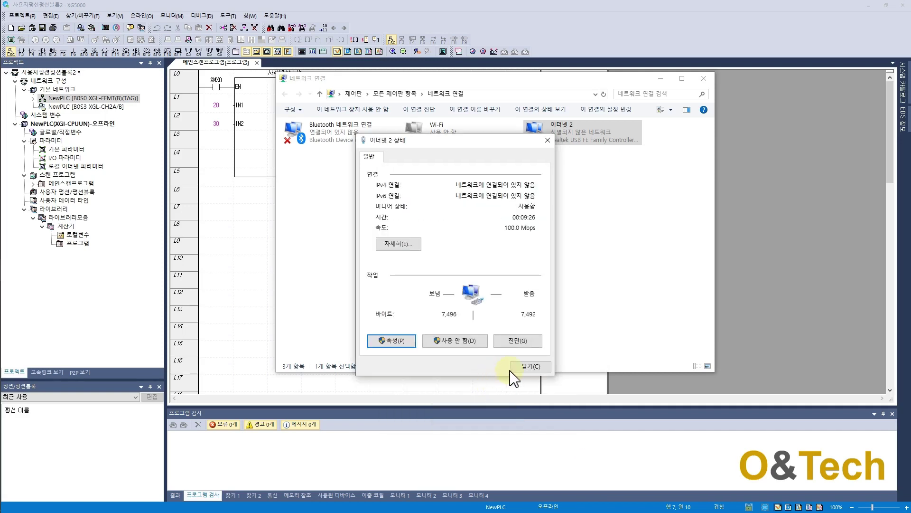
click(524, 367)
click(546, 383)
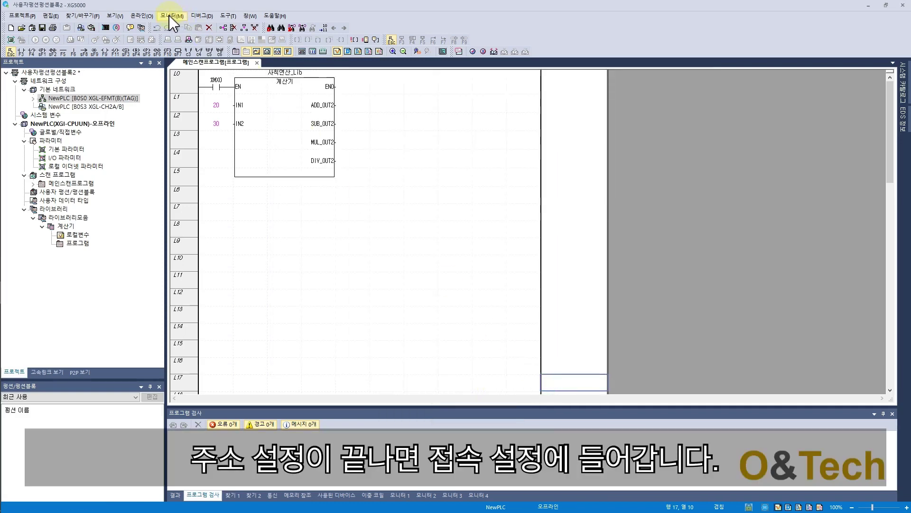
Search for the Ethernet module's IP address in the Remote 1 (리모트 1단) connection settings, choose 192.168.1.2 and connect to the PLC
click(139, 16)
click(153, 27)
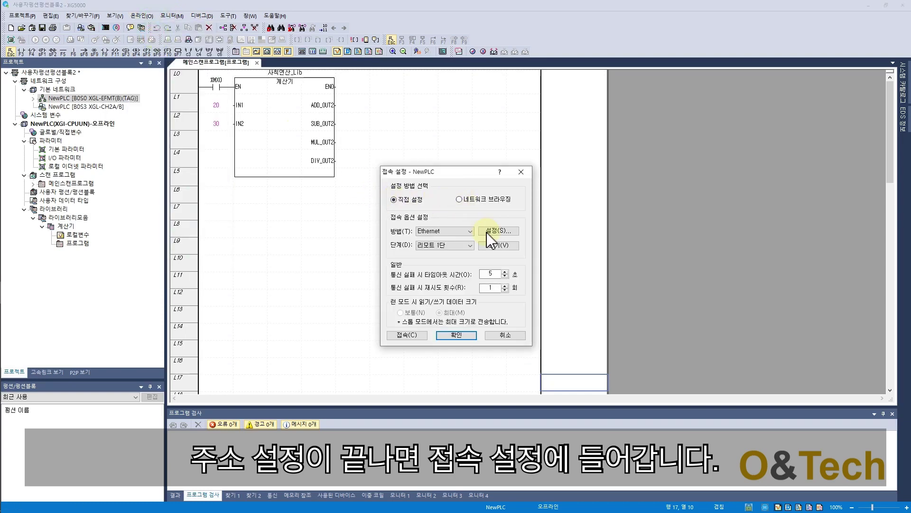
click(492, 233)
click(432, 340)
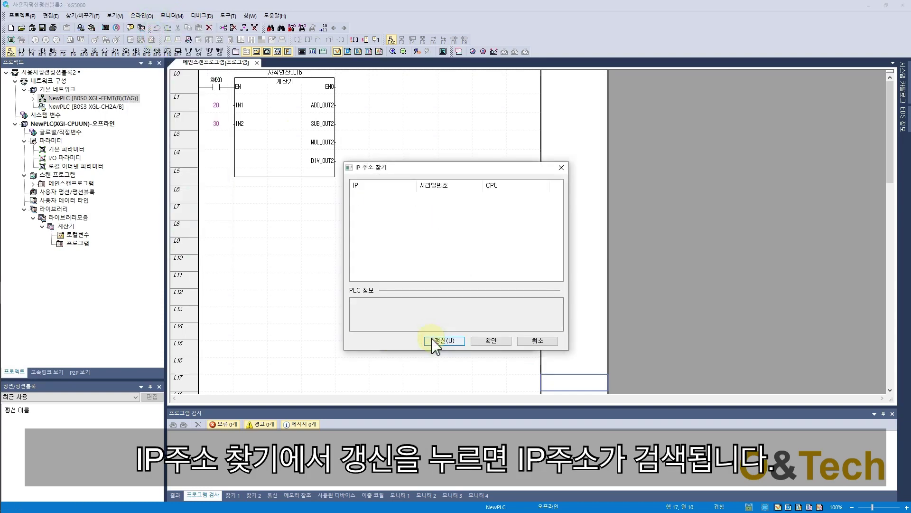
click(433, 340)
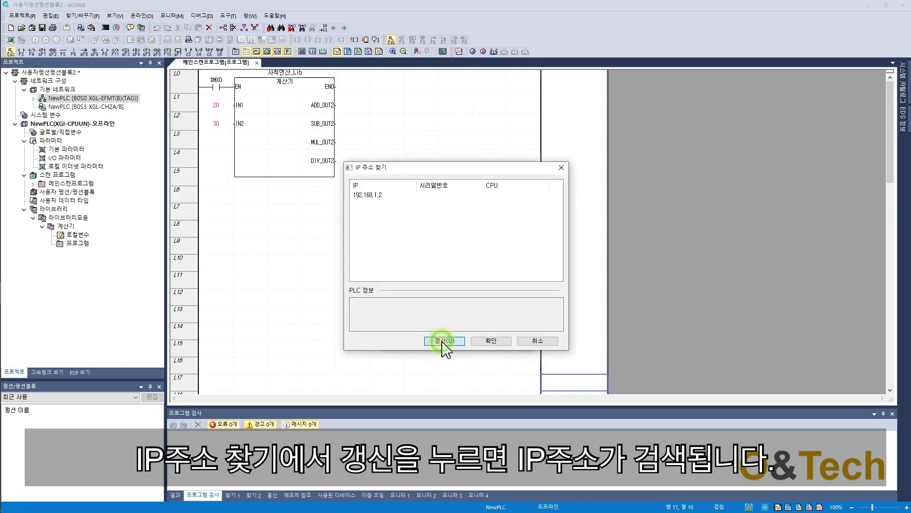
click(364, 198)
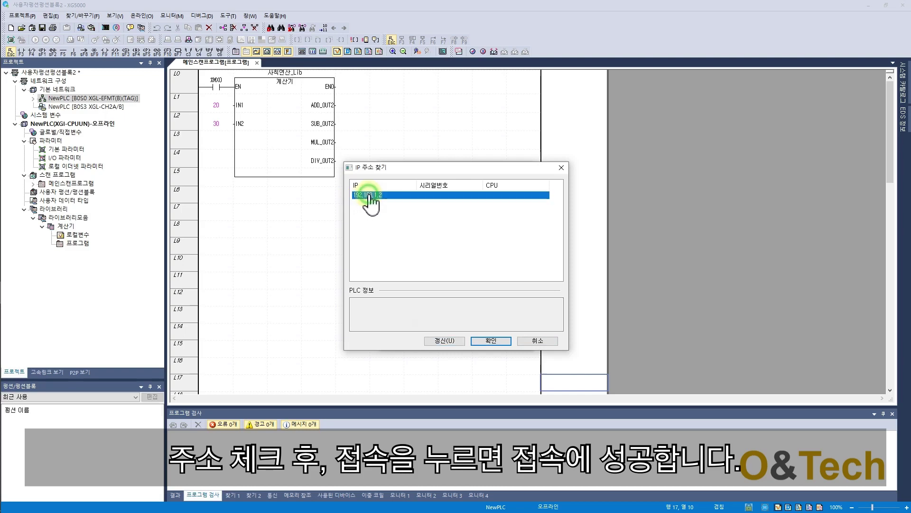
click(498, 342)
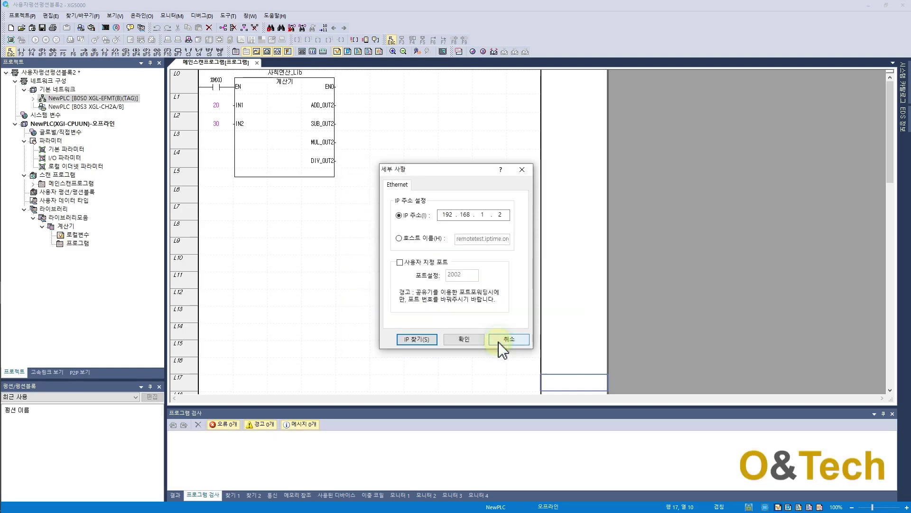
click(453, 338)
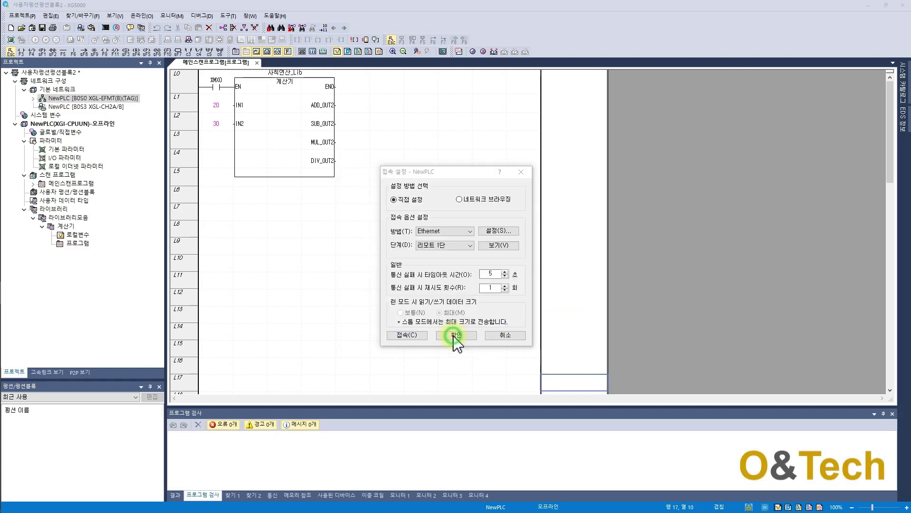
click(413, 335)
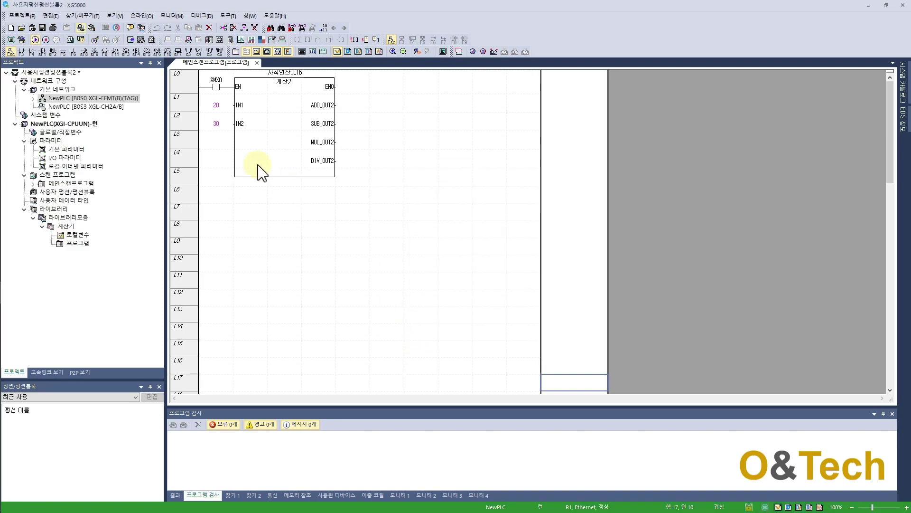
Disconnect from the PLC and change the connection stage to Local (로컬) in the connection settings
click(139, 18)
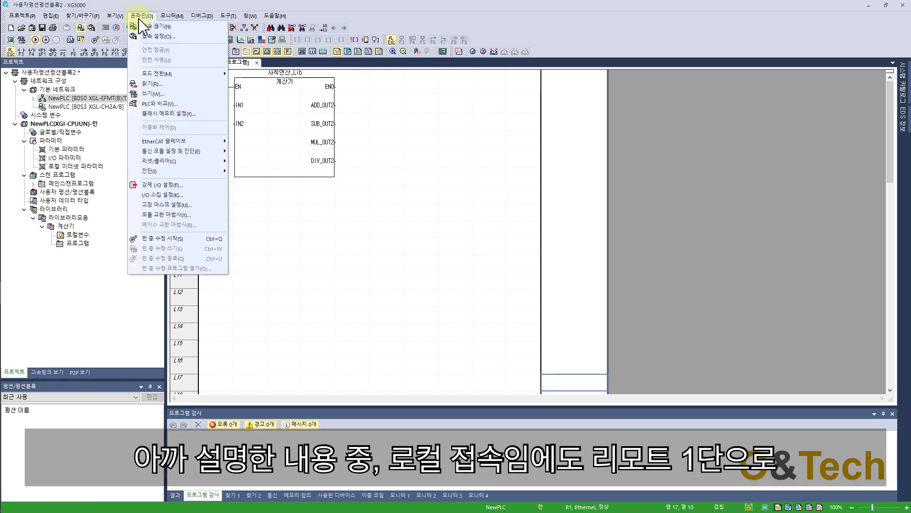
click(142, 26)
click(143, 15)
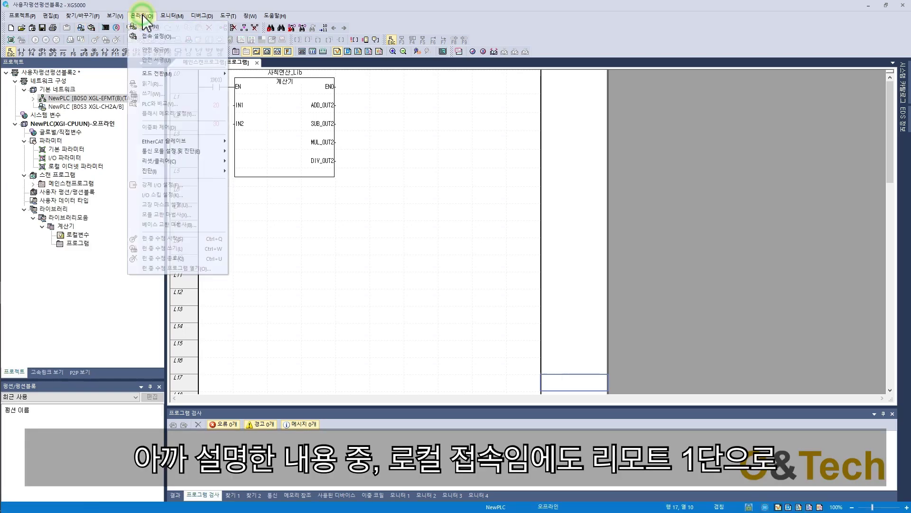
click(145, 36)
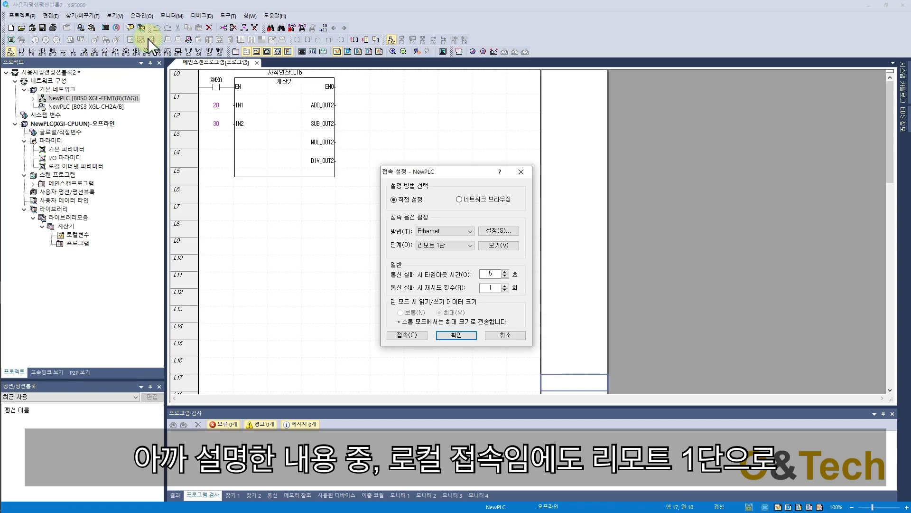
click(418, 246)
click(423, 254)
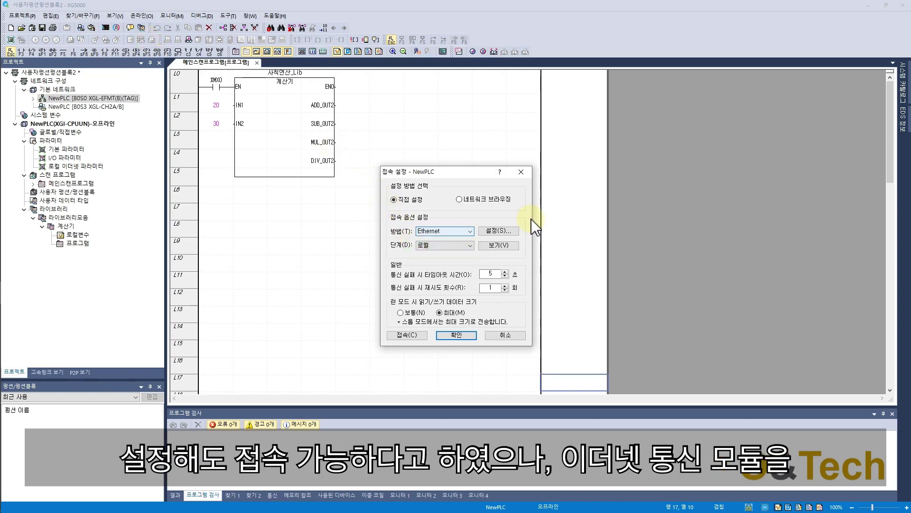
Search for the IP address again, choose 192.168.1.2 and try to connect to the PLC with the Local stage
click(502, 232)
click(420, 339)
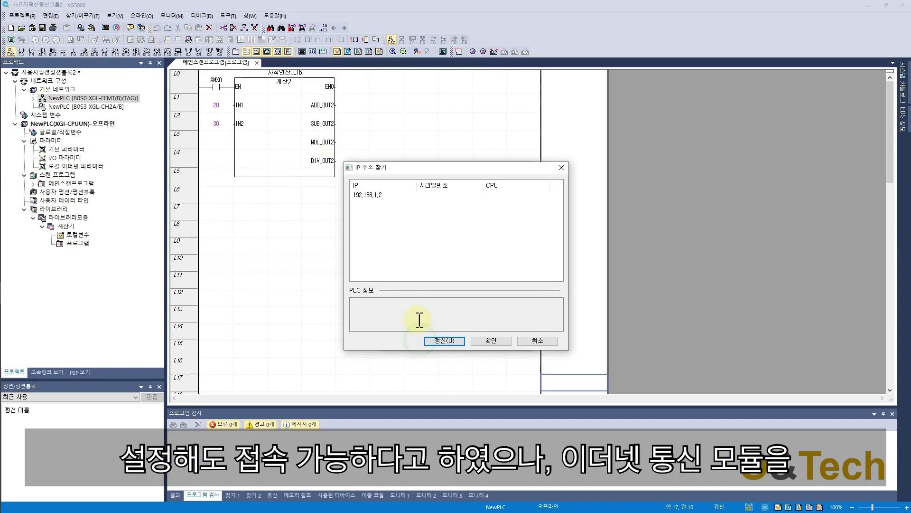
click(368, 195)
click(477, 343)
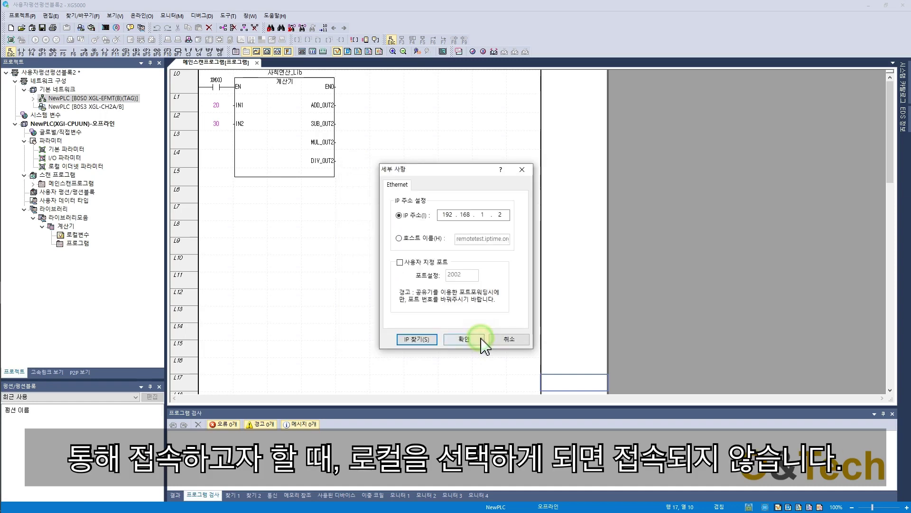
click(457, 343)
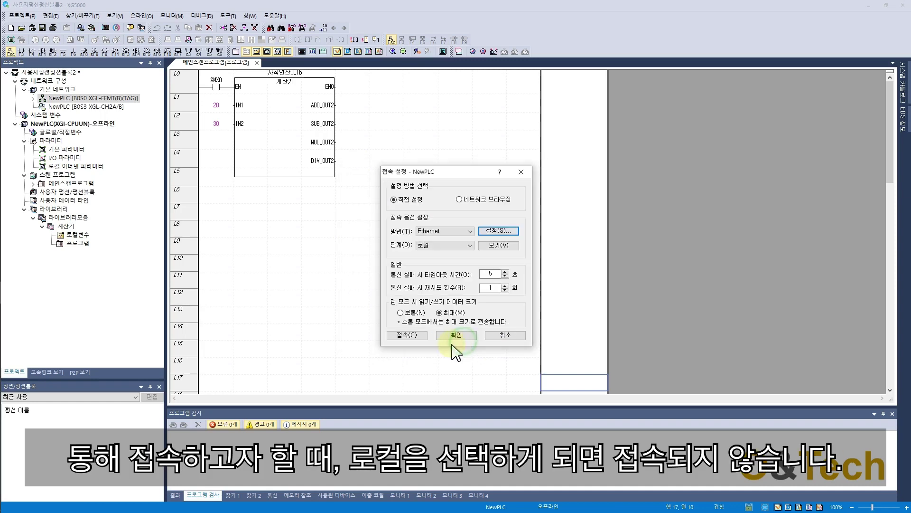
click(404, 336)
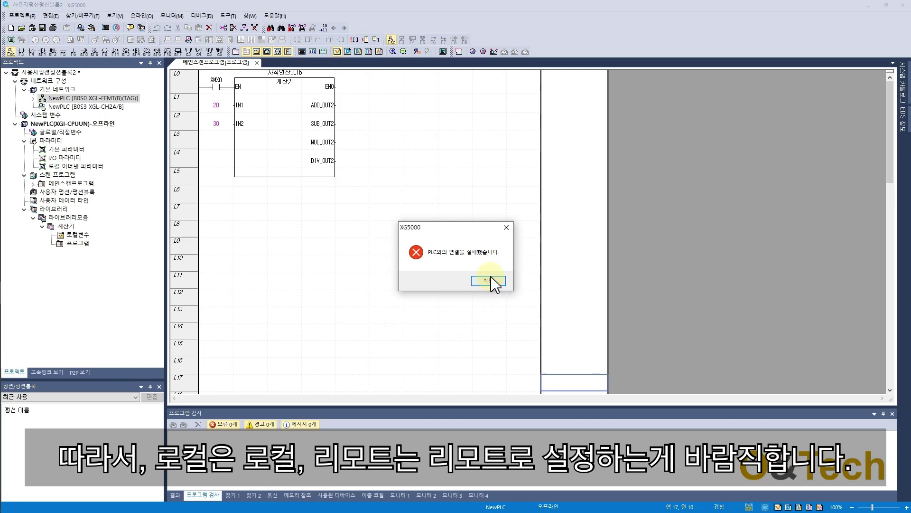
click(488, 281)
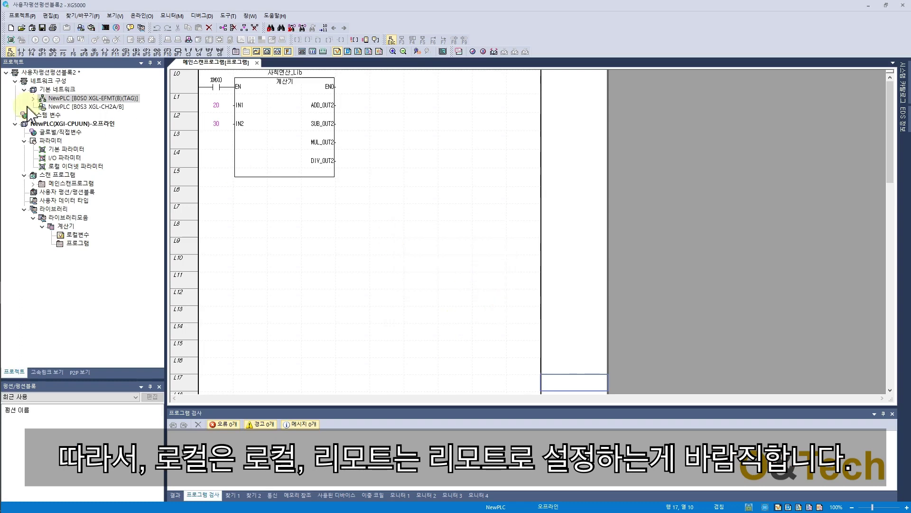
Change the connection stage back to Remote 1 (리모트 1단) and connect to the PLC over Ethernet
click(142, 16)
click(153, 36)
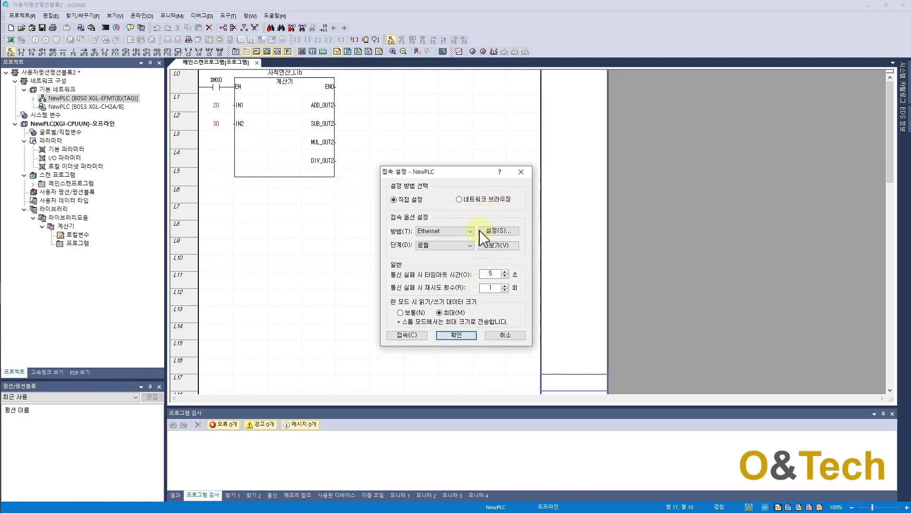
click(470, 245)
click(430, 259)
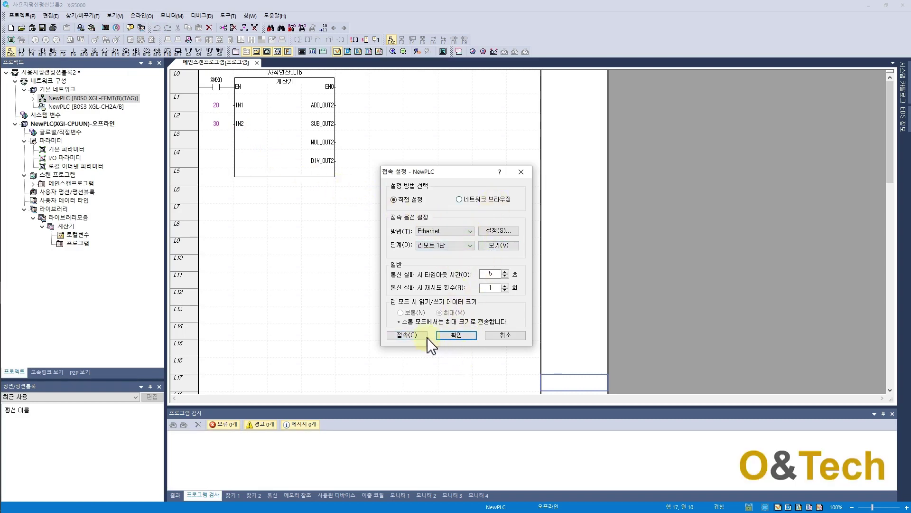
click(410, 336)
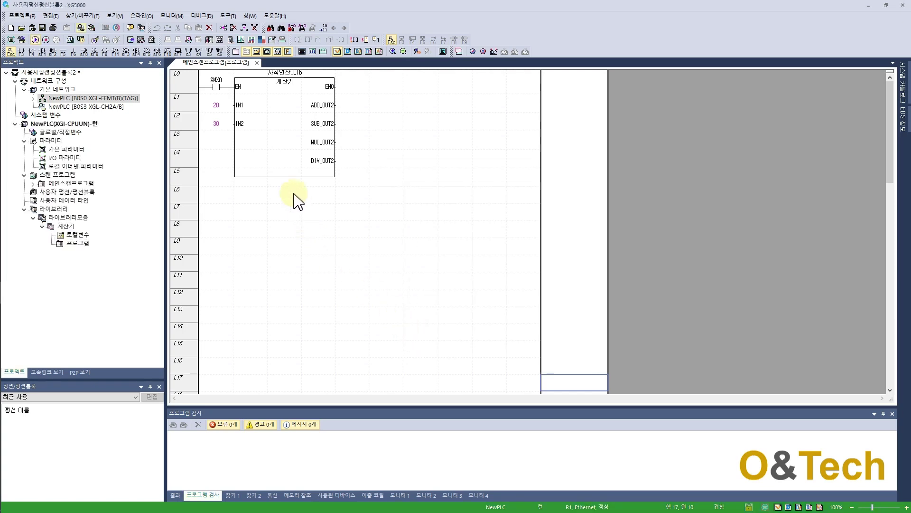
Disconnect from the PLC and open the local Ethernet parameters to review the IP address and the available server drivers
click(141, 17)
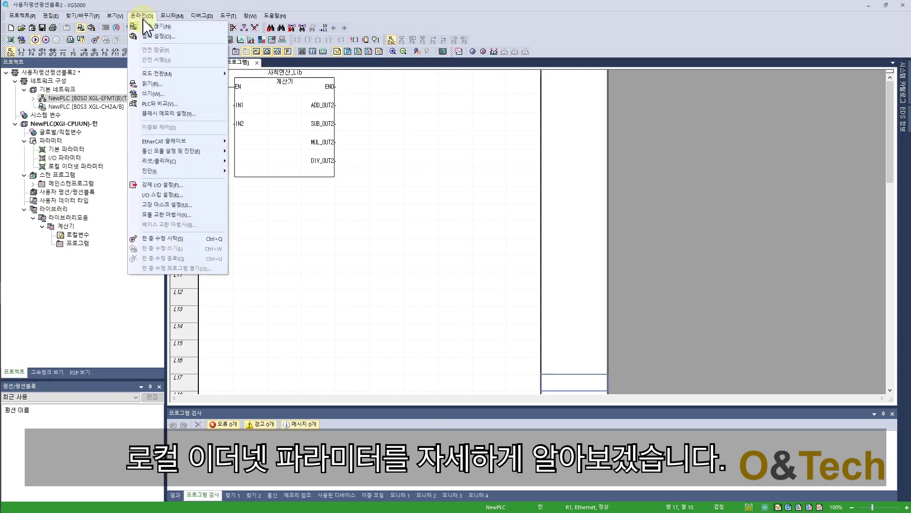
click(145, 27)
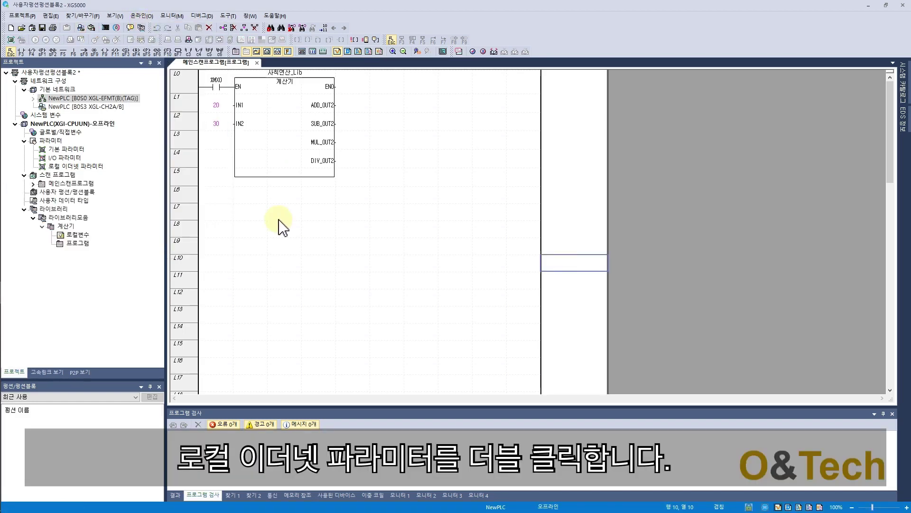
double_click(84, 166)
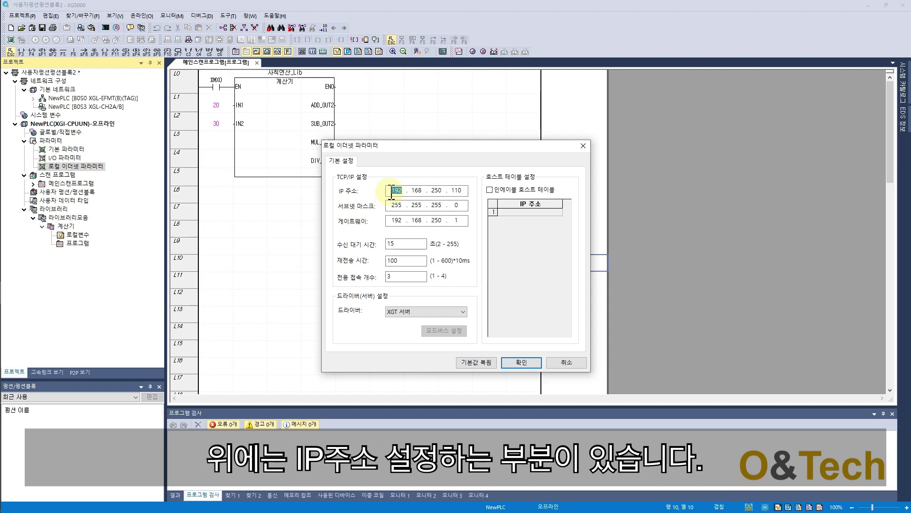
click(392, 192)
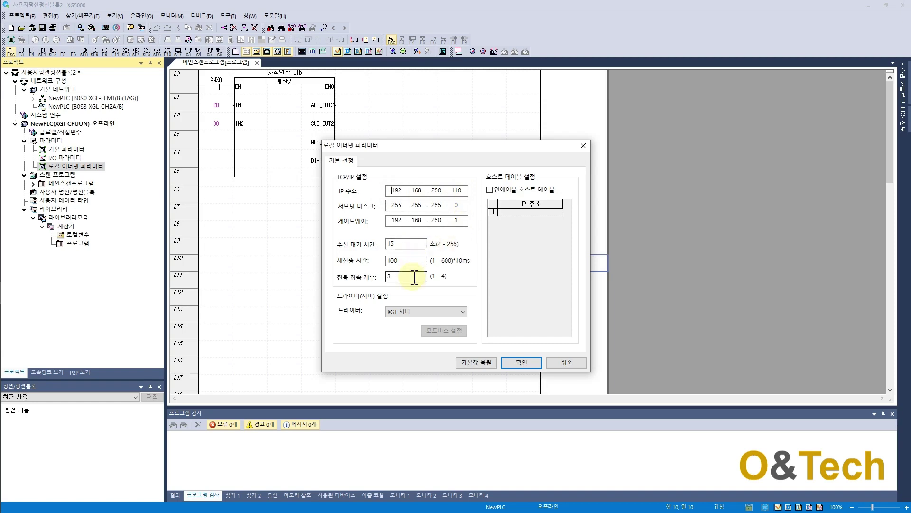
click(416, 312)
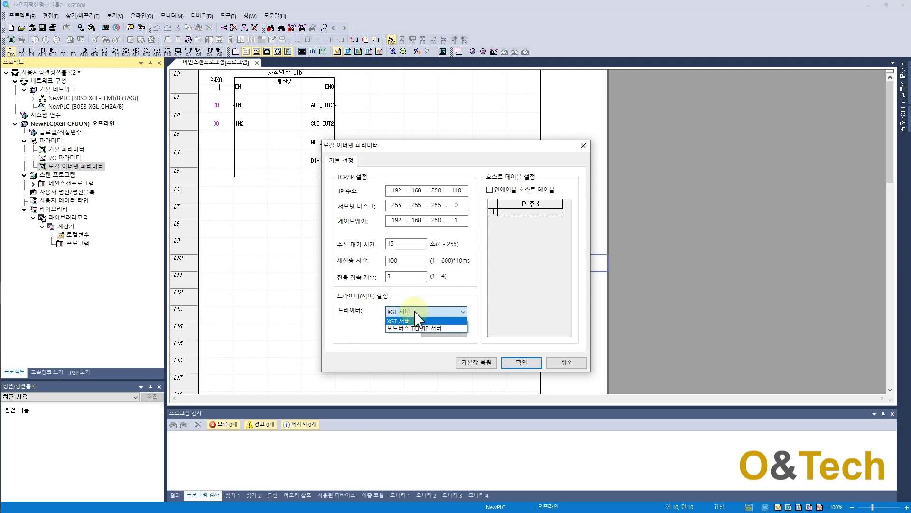
click(415, 312)
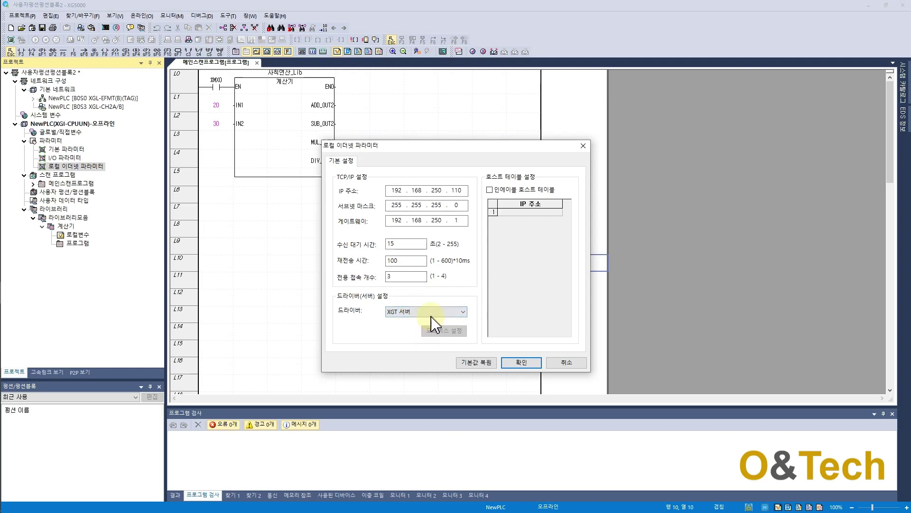
Set the local Ethernet driver to Modbus TCP/IP server (모드버스 TCP/IP 서버) and check its Modbus start addresses without changing them
click(431, 315)
click(432, 328)
click(442, 330)
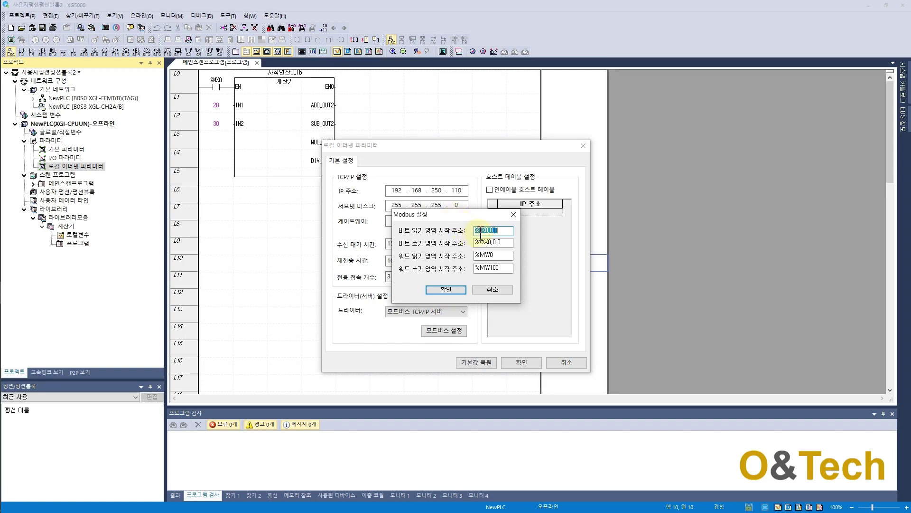
click(483, 290)
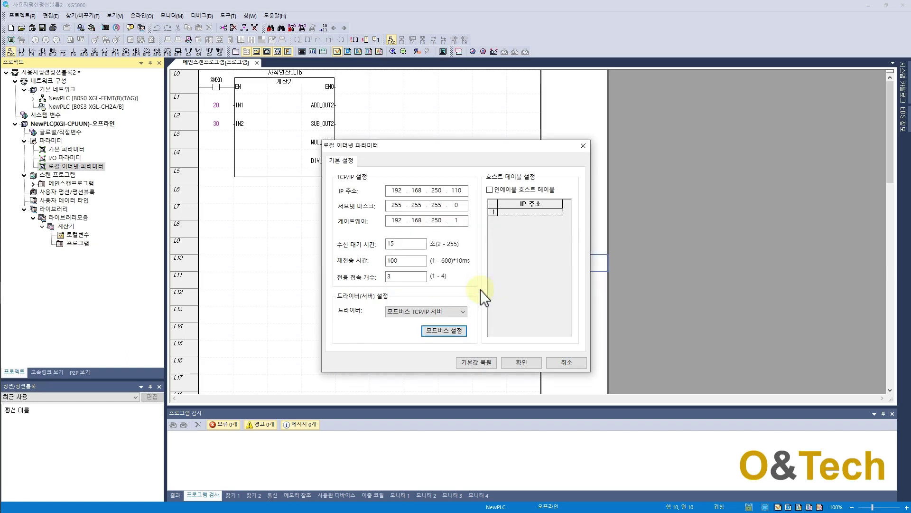
Enable the host table, add the IP address 192.168.250.100, disable the table again and confirm the local Ethernet parameters
click(425, 278)
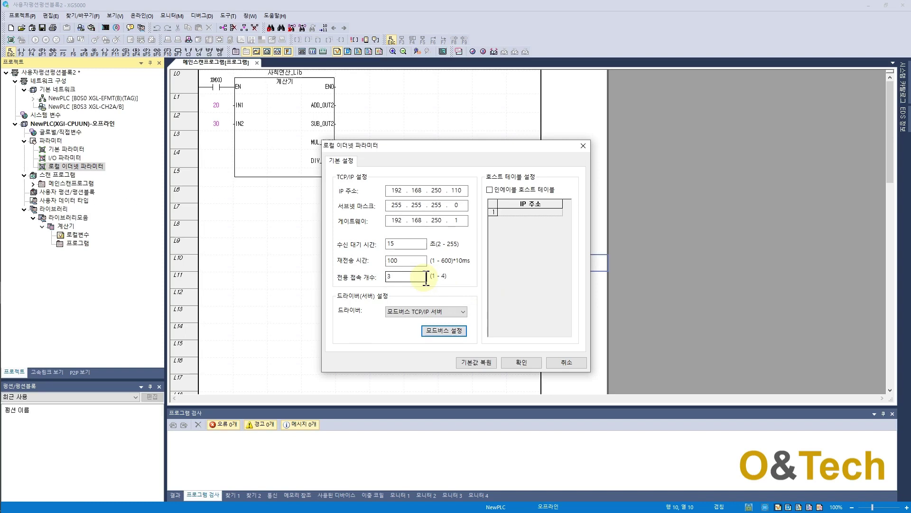
click(490, 190)
click(516, 212)
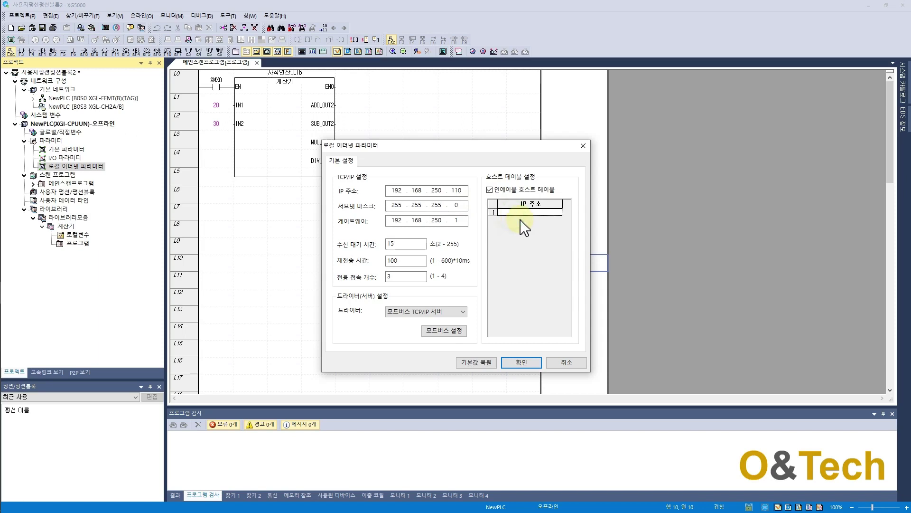
text(192.168.250.100)
key(Return)
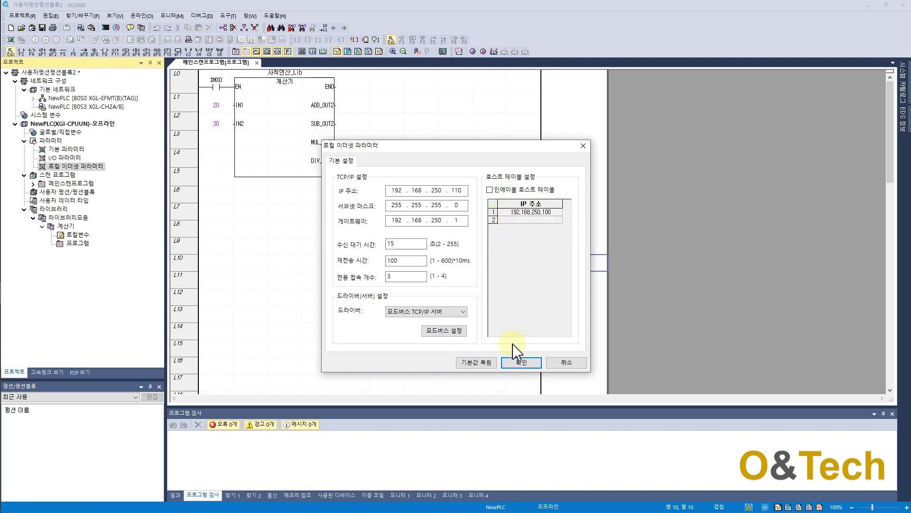
click(520, 363)
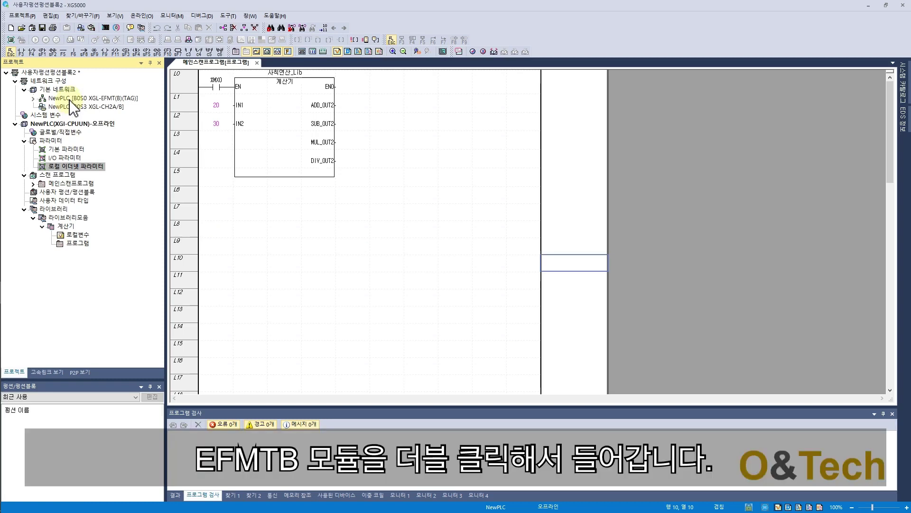
Open the basic settings of the XGL-EFMT(B) module and set the number of dedicated connections (전용 접속 개수) to 2
double_click(71, 98)
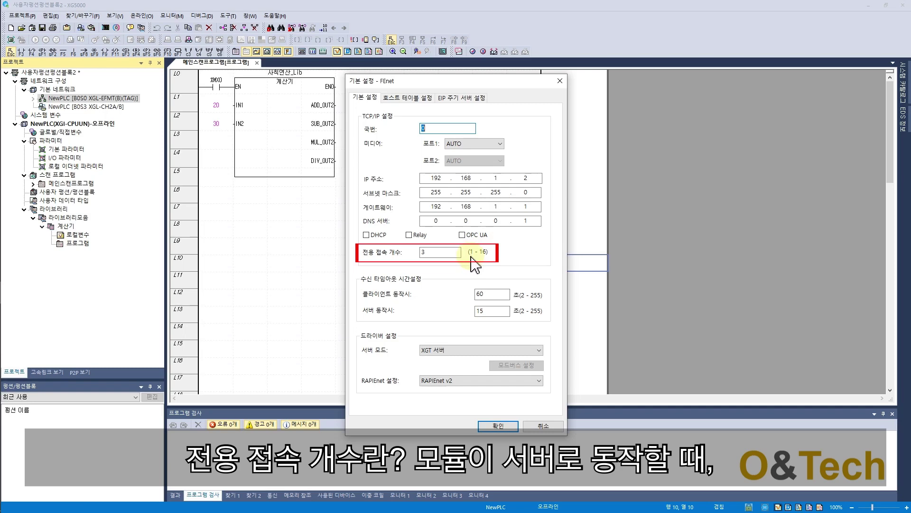
double_click(449, 252)
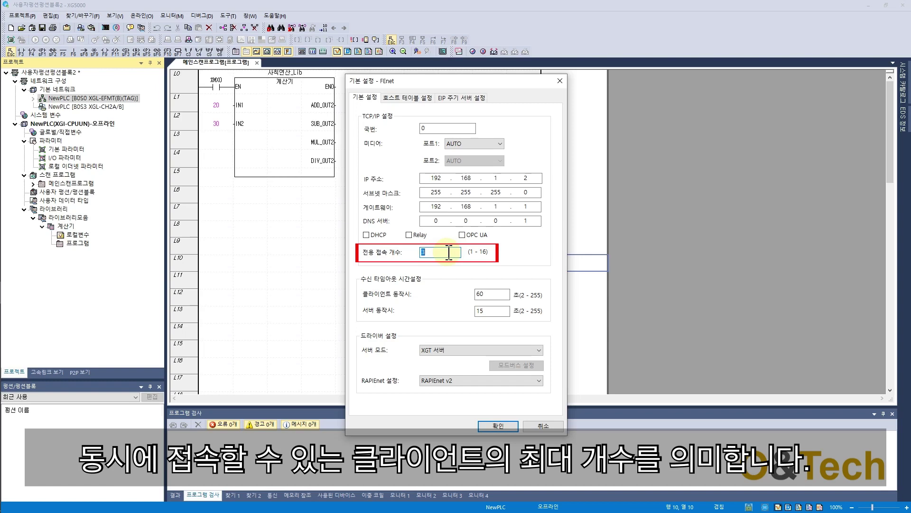
click(448, 252)
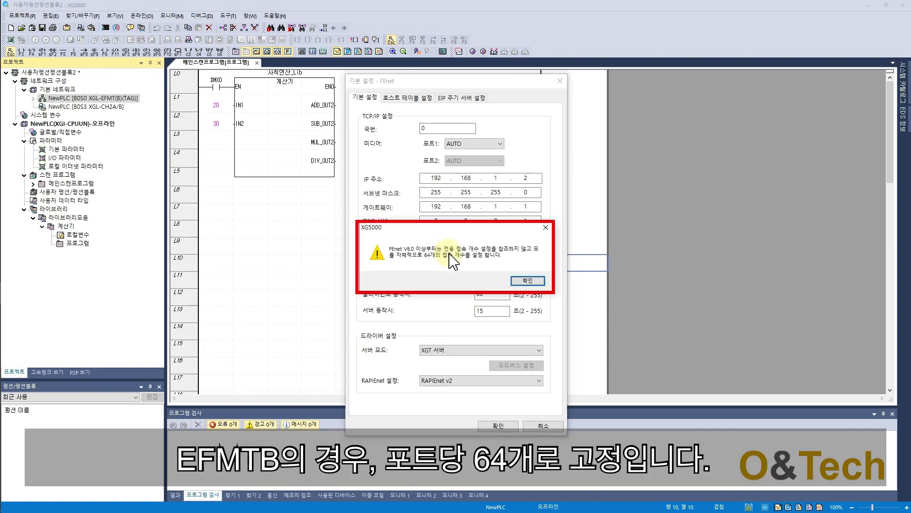
key(Return)
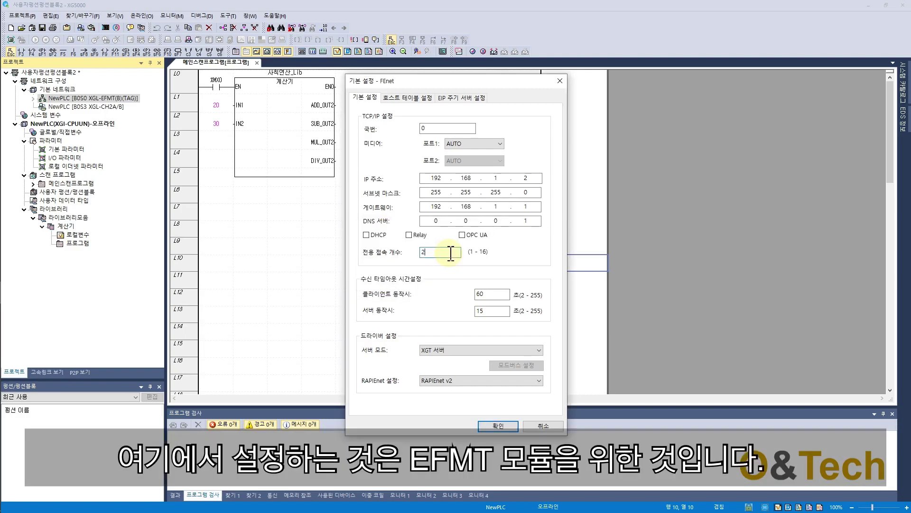
Set the FEnet module's number of dedicated connections (전용 접속 개수) to 16
click(449, 252)
text(16)
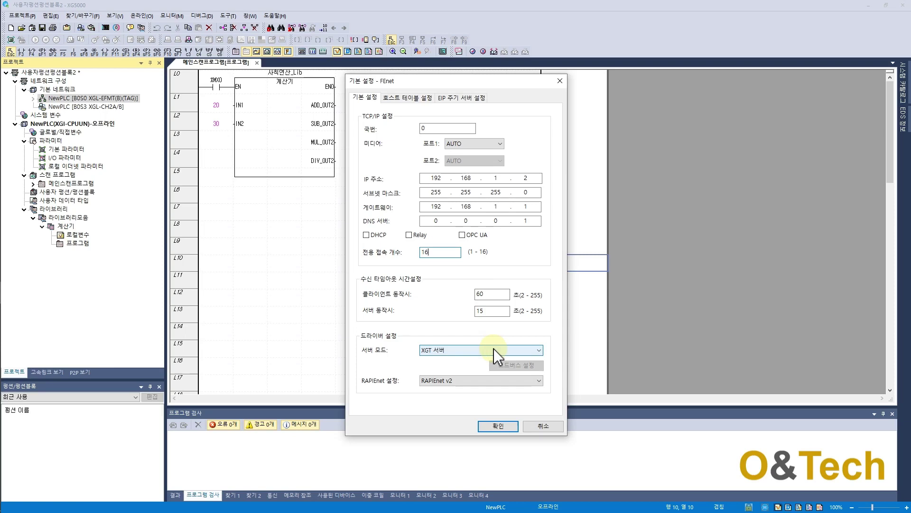
Switch the FEnet server mode to Modbus server (모드버스 서버) and view its Modbus start addresses without changing them
click(494, 350)
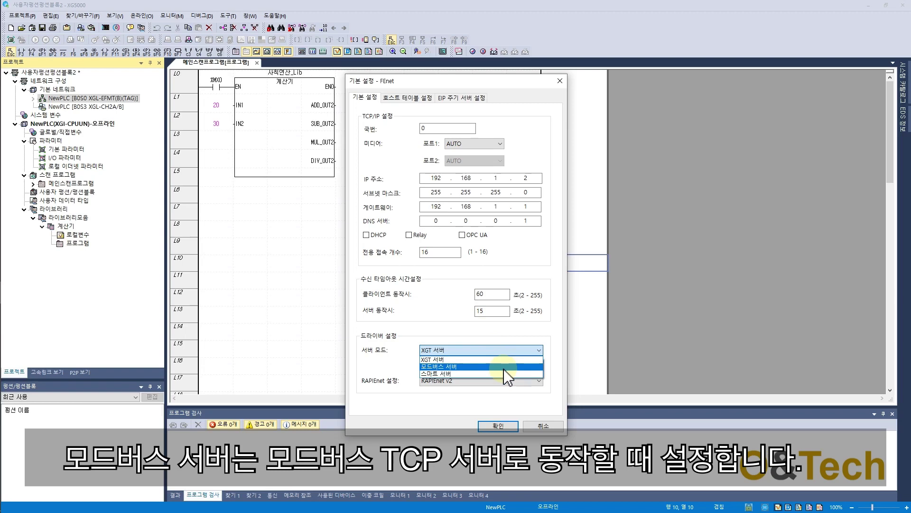
click(504, 368)
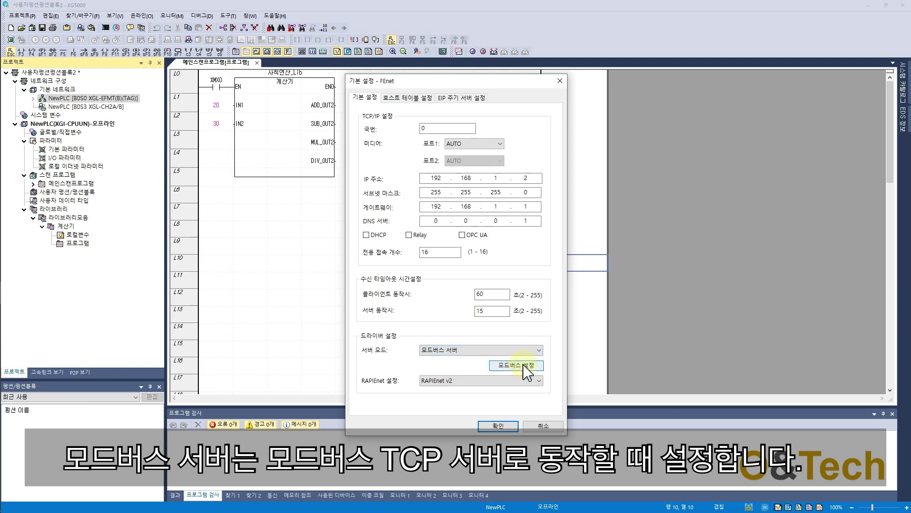
click(524, 366)
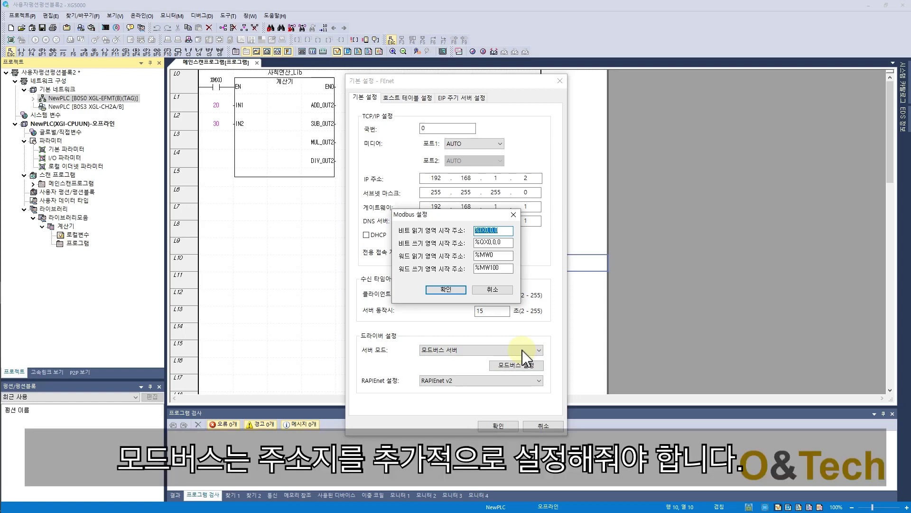
click(492, 293)
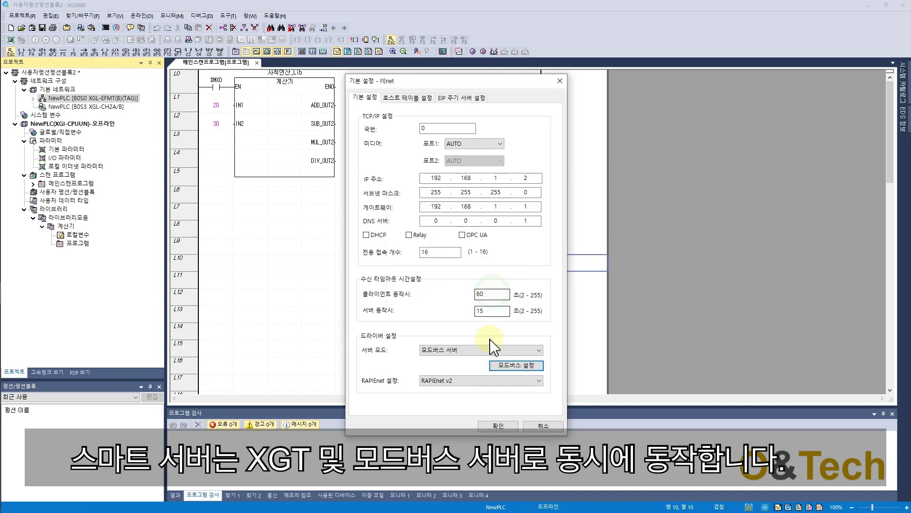
Set the FEnet server mode to smart server (스마트 서버) and check its Modbus start addresses without changing them
click(488, 349)
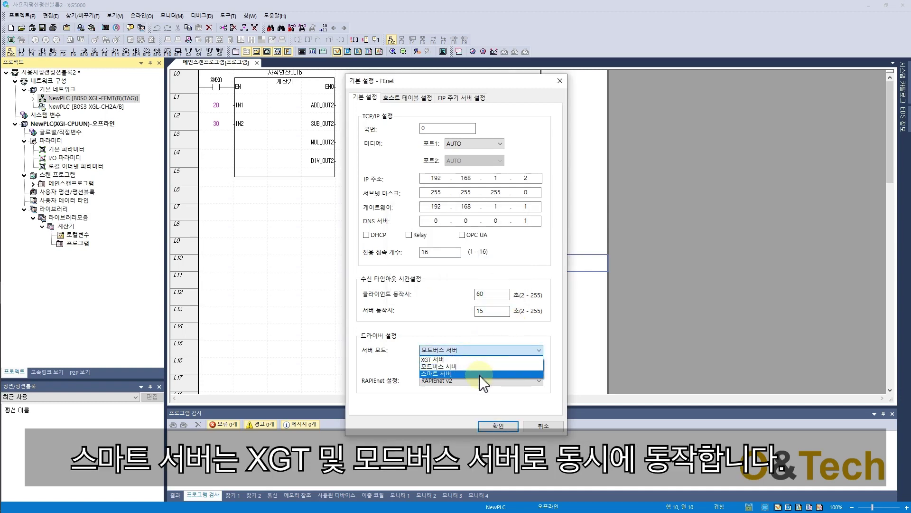
click(480, 376)
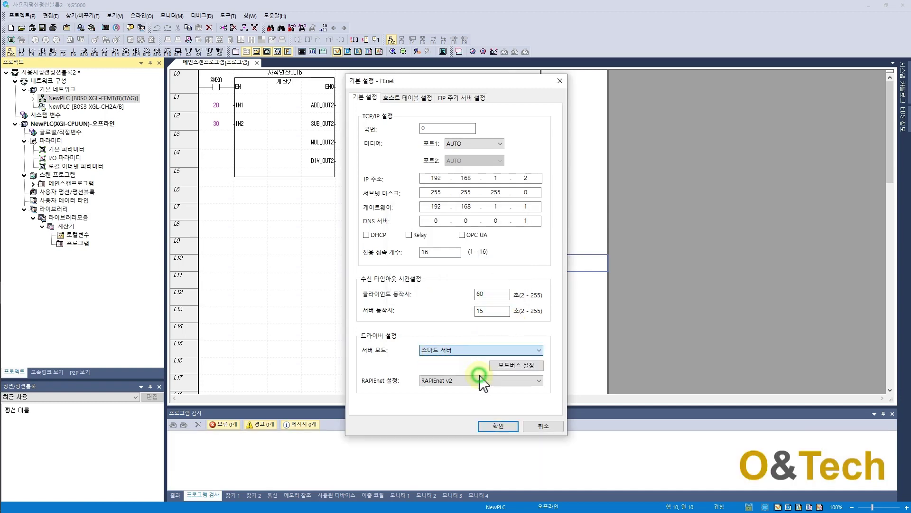
click(516, 366)
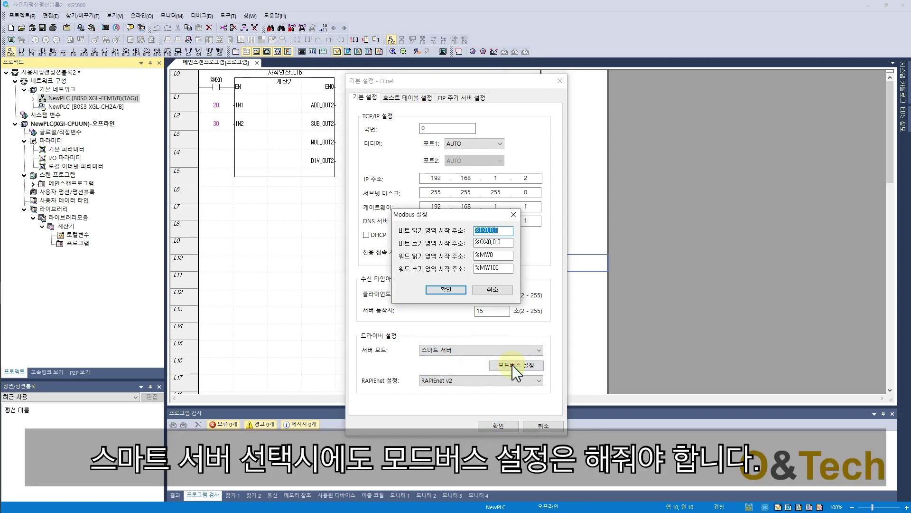
click(487, 294)
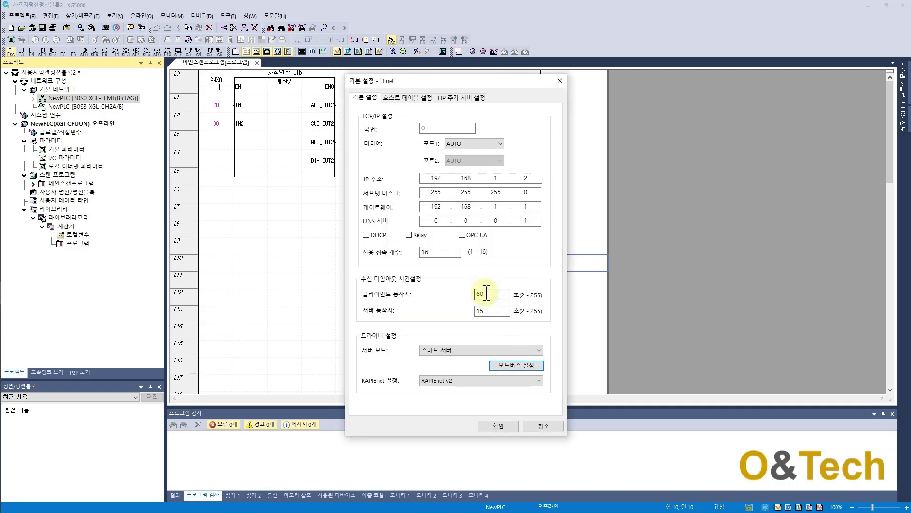
Review the RAPIEnet options, host table and EIP cyclic server settings, keep RAPIEnet v2, and confirm the FEnet basic settings
click(480, 382)
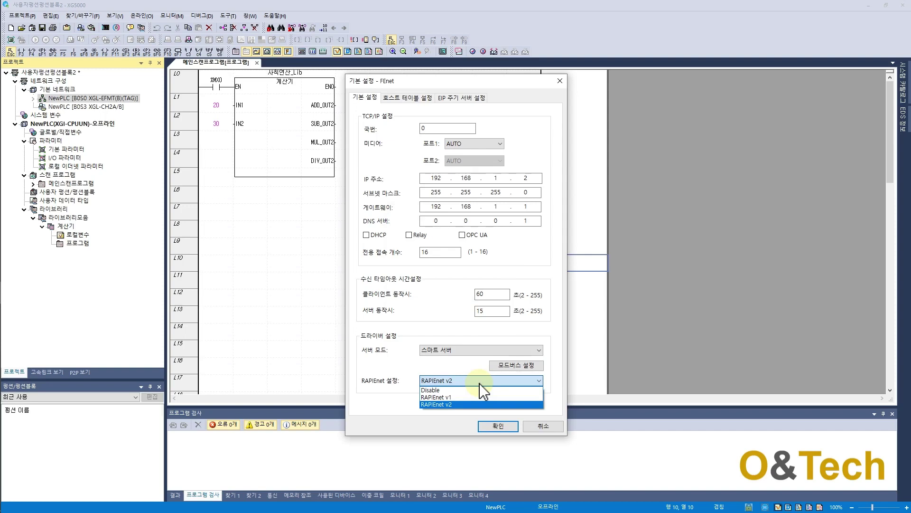
click(480, 383)
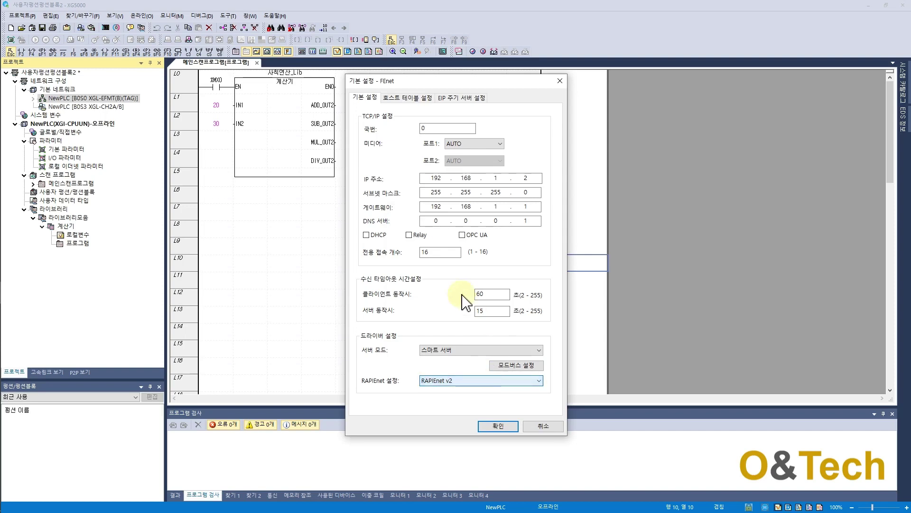
click(407, 97)
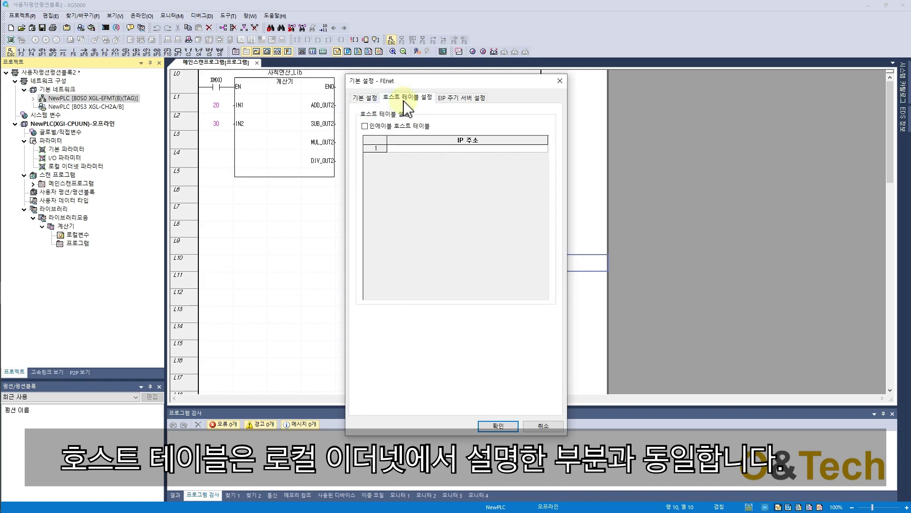
click(460, 99)
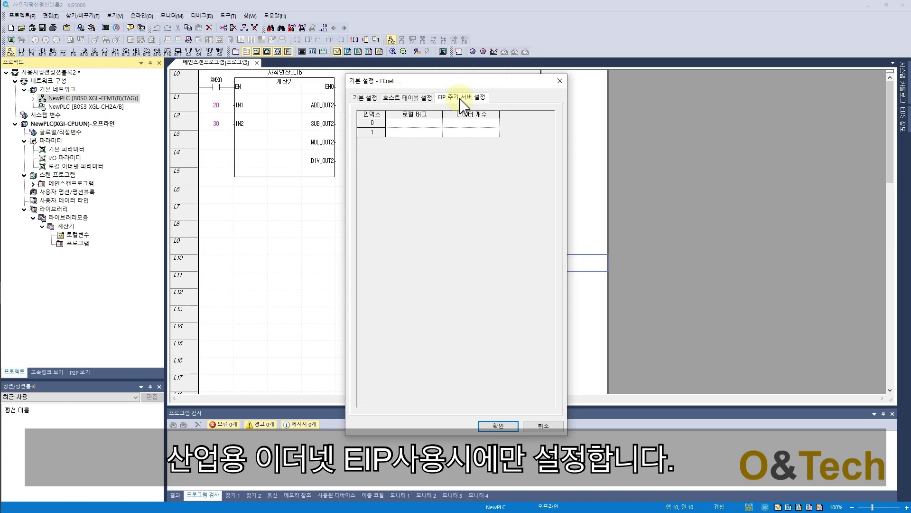
click(370, 98)
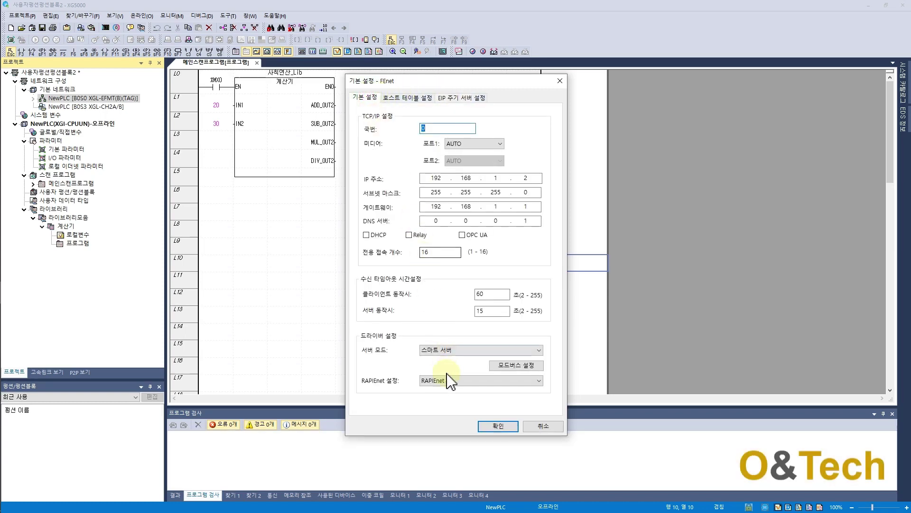
click(498, 426)
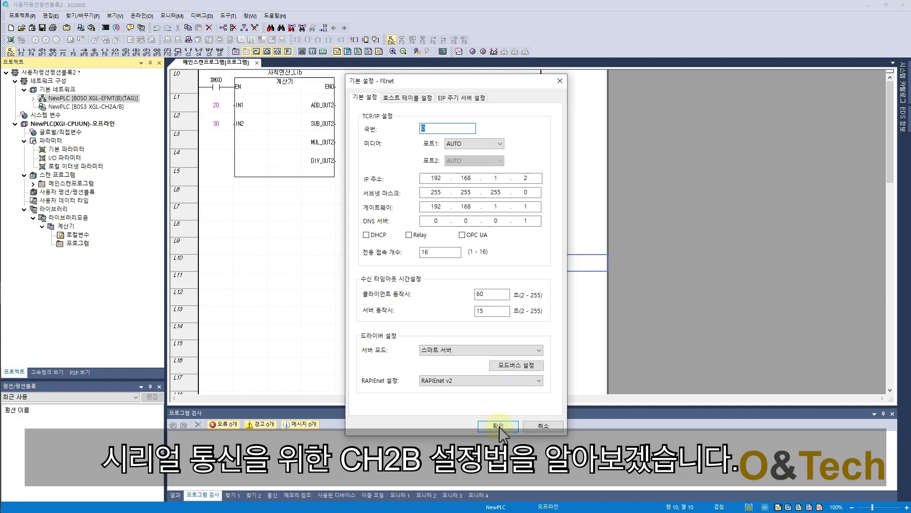
click(498, 426)
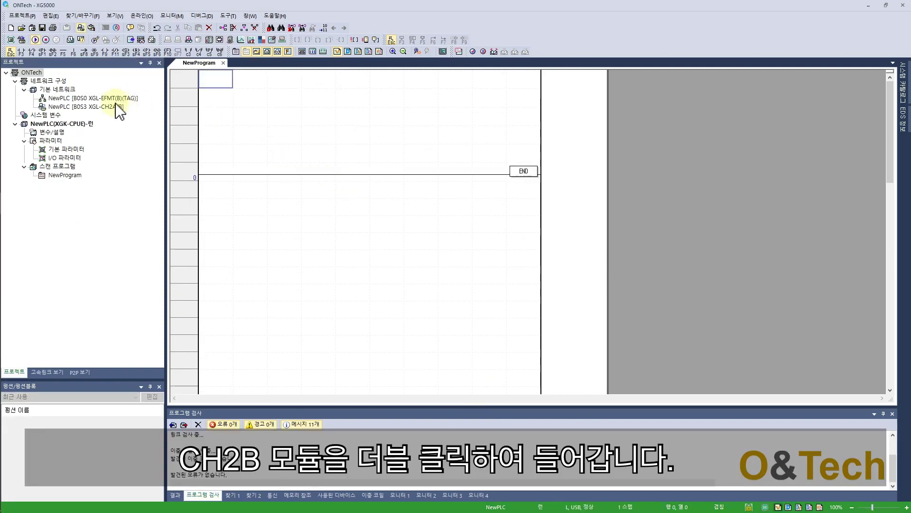
Open the basic settings of the XGL-CH2A/B module in the ONTech project and keep channel 2's communication type at RS422
double_click(114, 105)
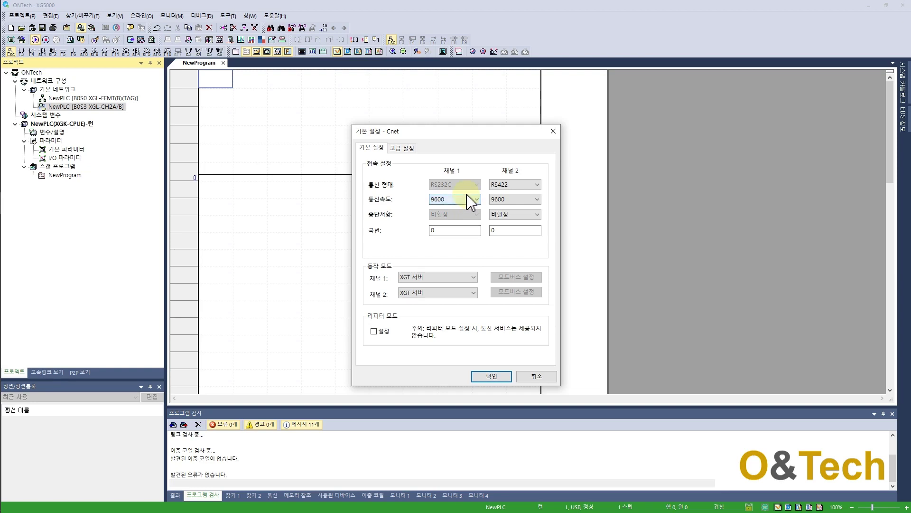
click(531, 185)
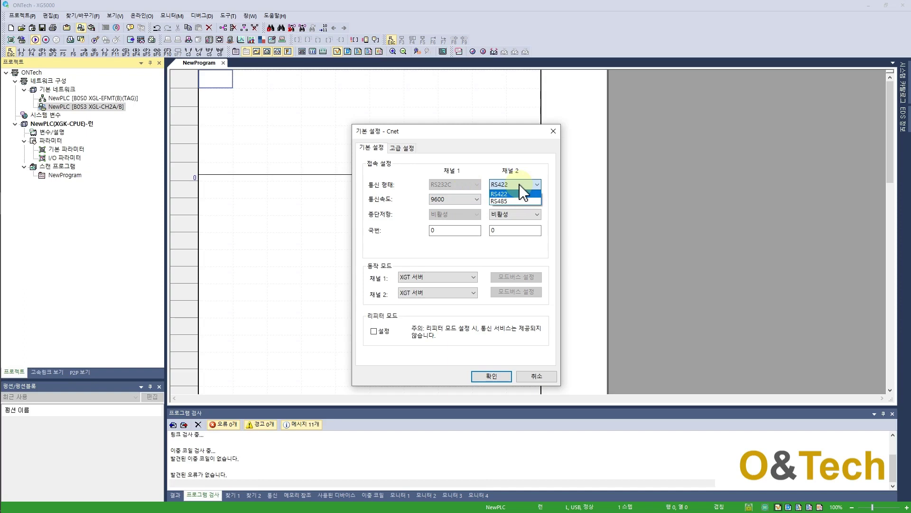
click(523, 193)
Review the communication speed options, keeping 9600 for both channels, and set channel 2's terminating resistor (종단저항) to active (활성)
click(472, 199)
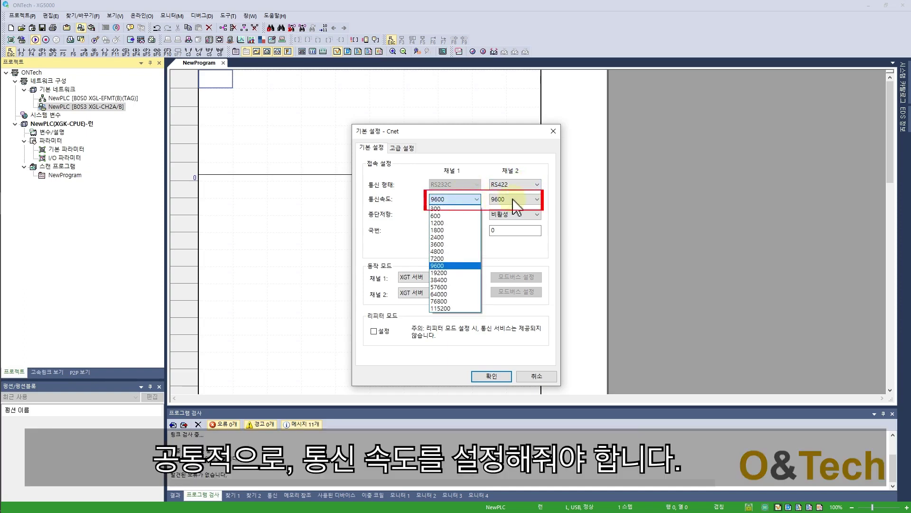
click(534, 202)
click(536, 201)
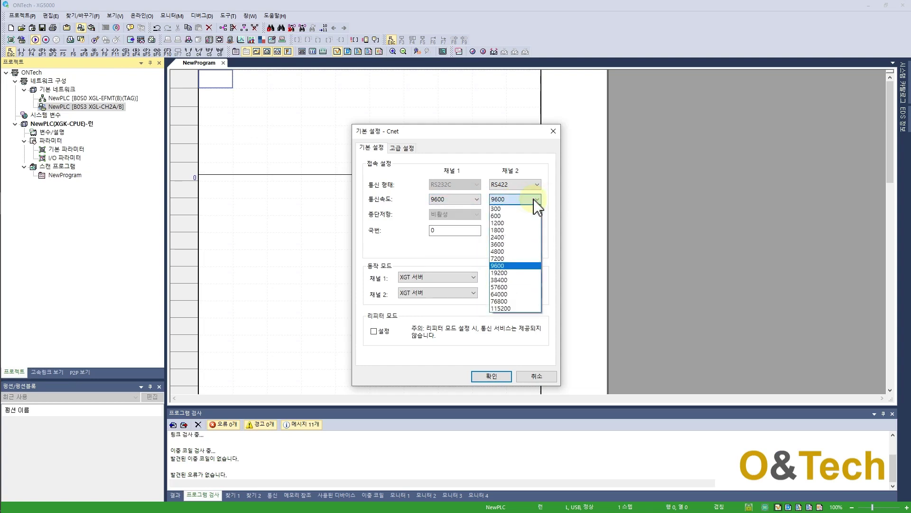
click(536, 199)
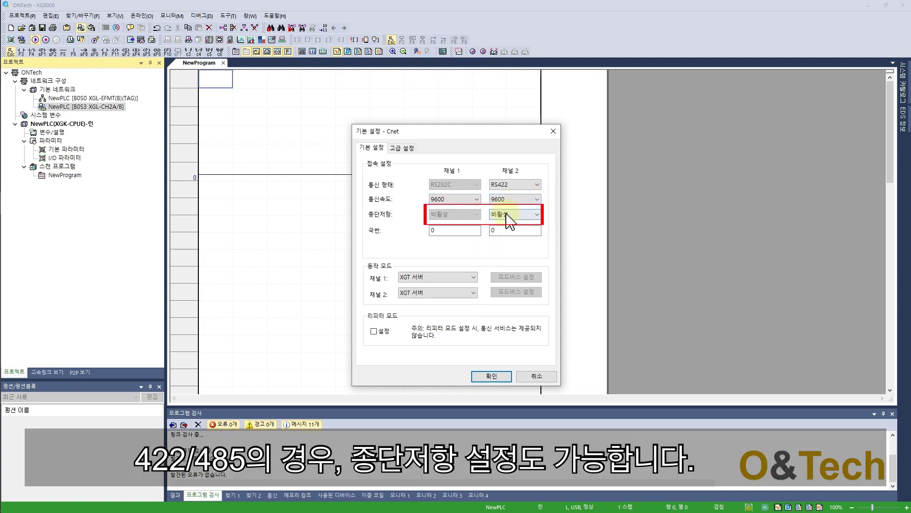
click(538, 214)
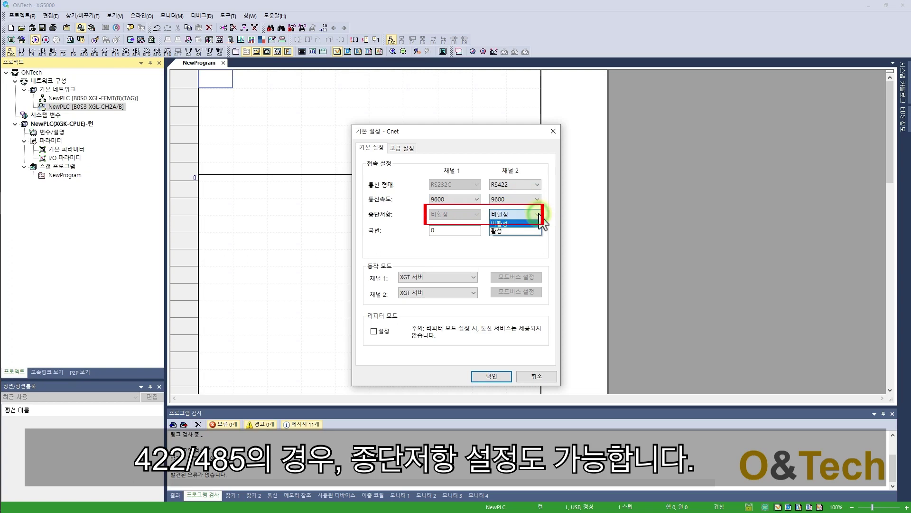
click(537, 231)
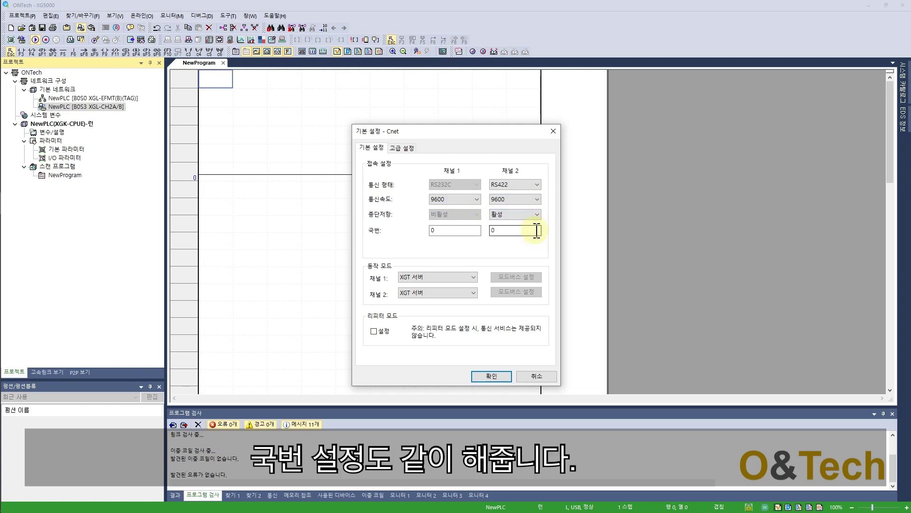
Set channel 1's operation mode to Modbus RTU server (모드버스 RTU 서버) and check its Modbus start addresses without changing them
click(475, 278)
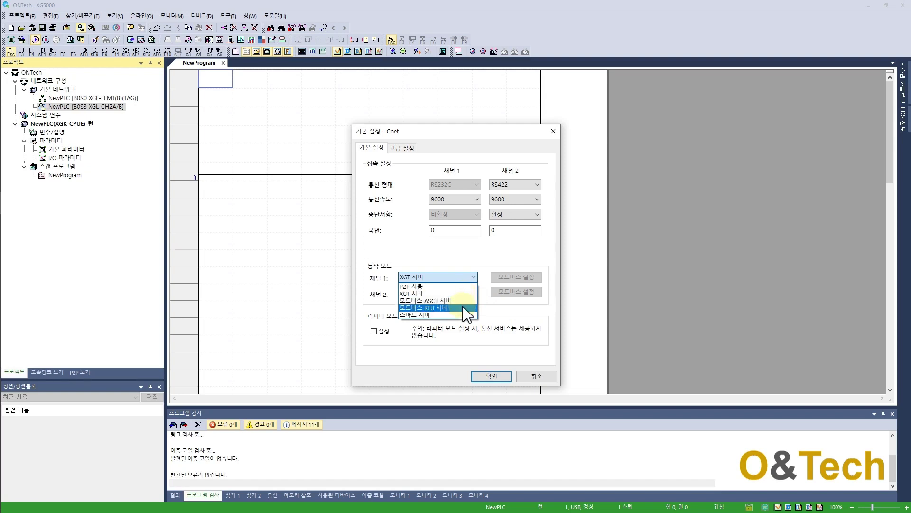
click(464, 308)
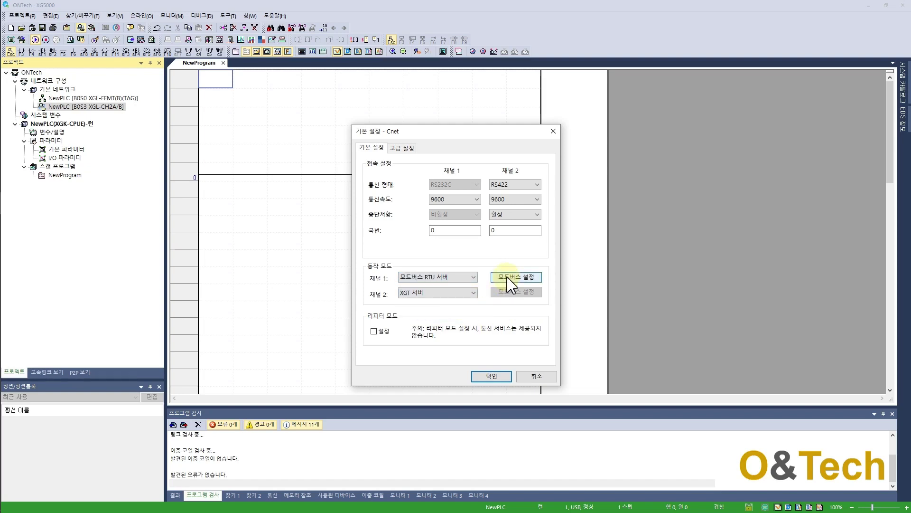
click(507, 278)
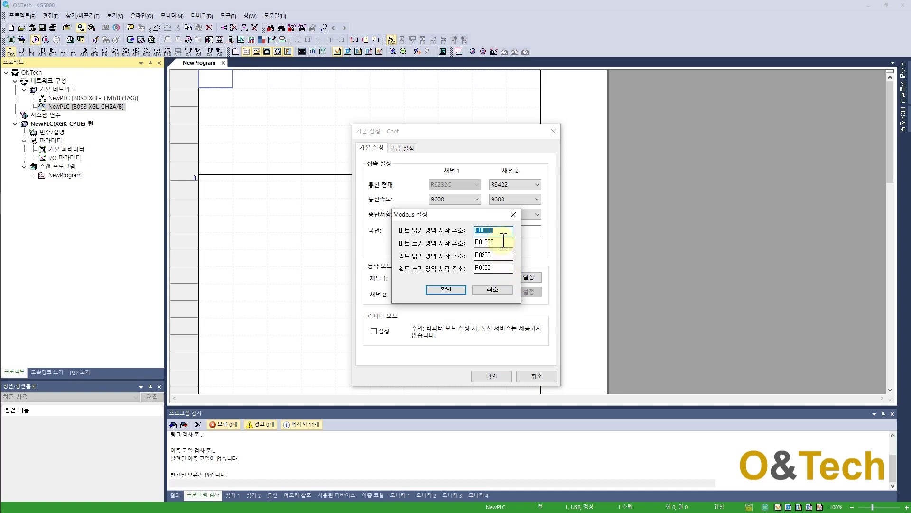
click(493, 290)
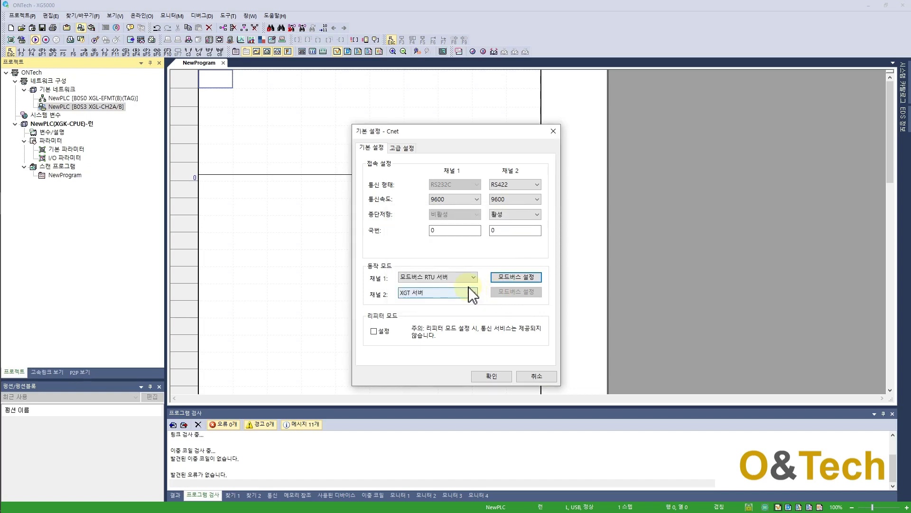
Review the advanced serial and timing settings (고급 설정) of both channels and confirm the Cnet settings
click(408, 149)
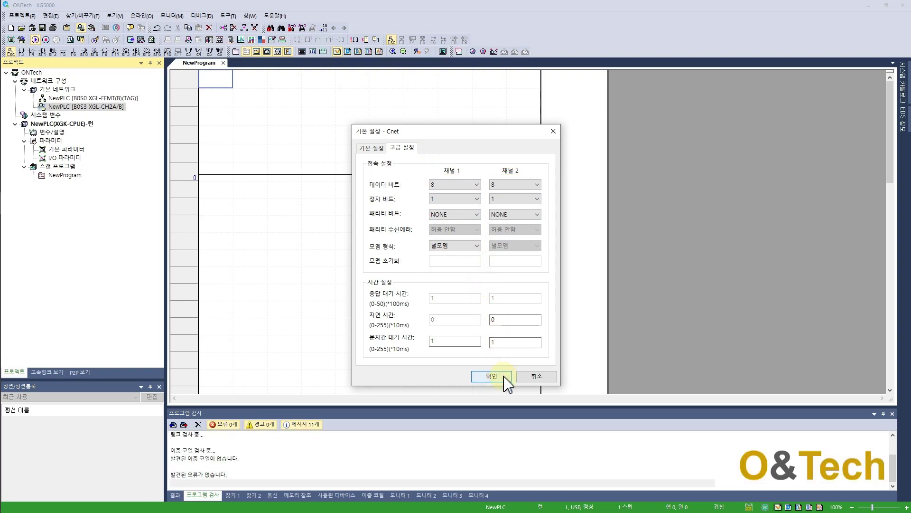
click(492, 376)
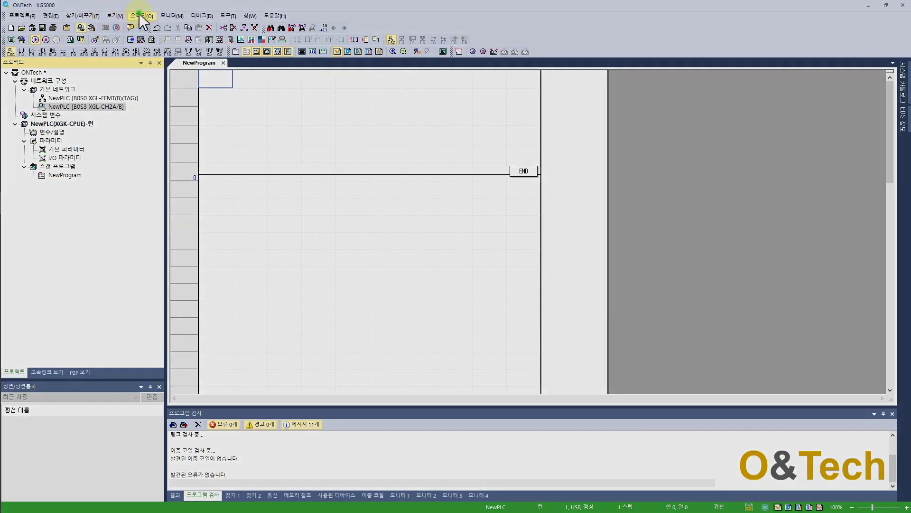
click(142, 16)
click(142, 24)
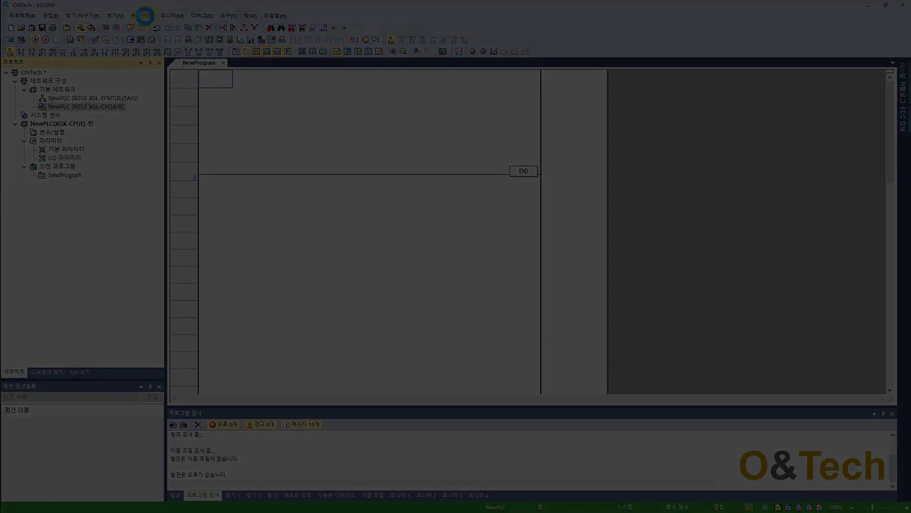